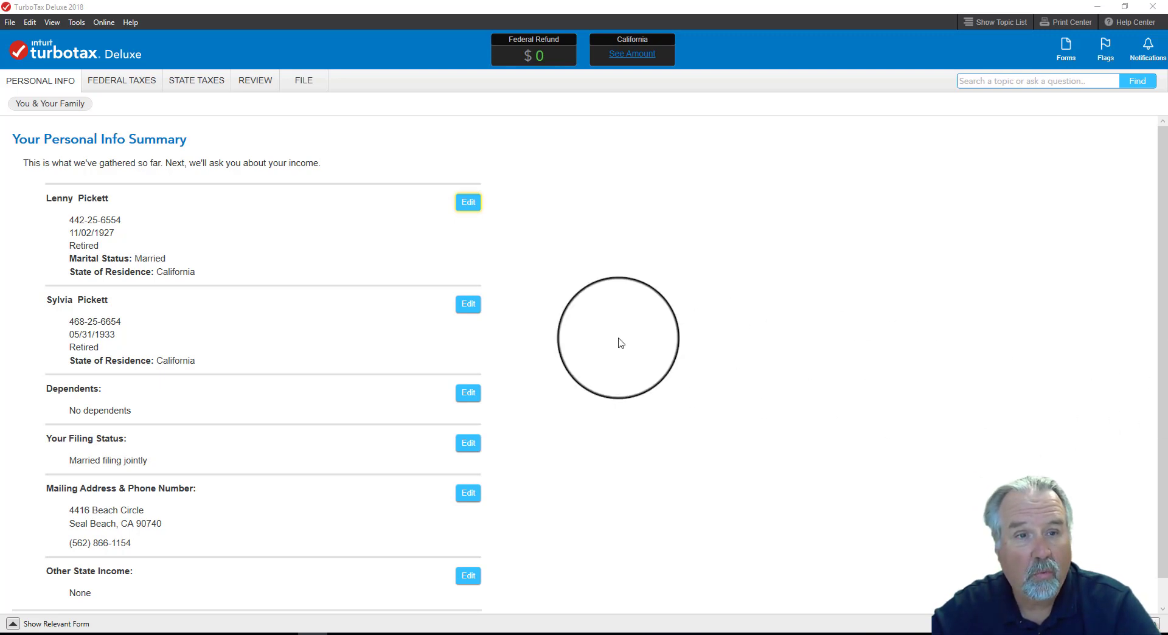
- Start the federal income section, declare that there are no W-2s, and choose to select the income topics individually
click(129, 85)
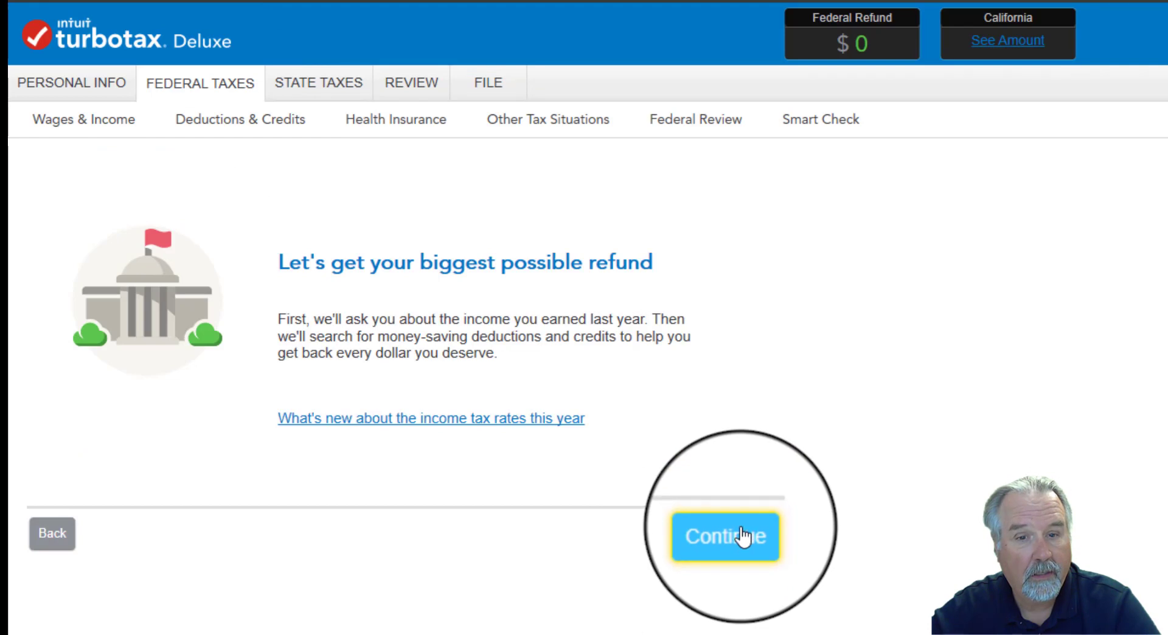
click(742, 537)
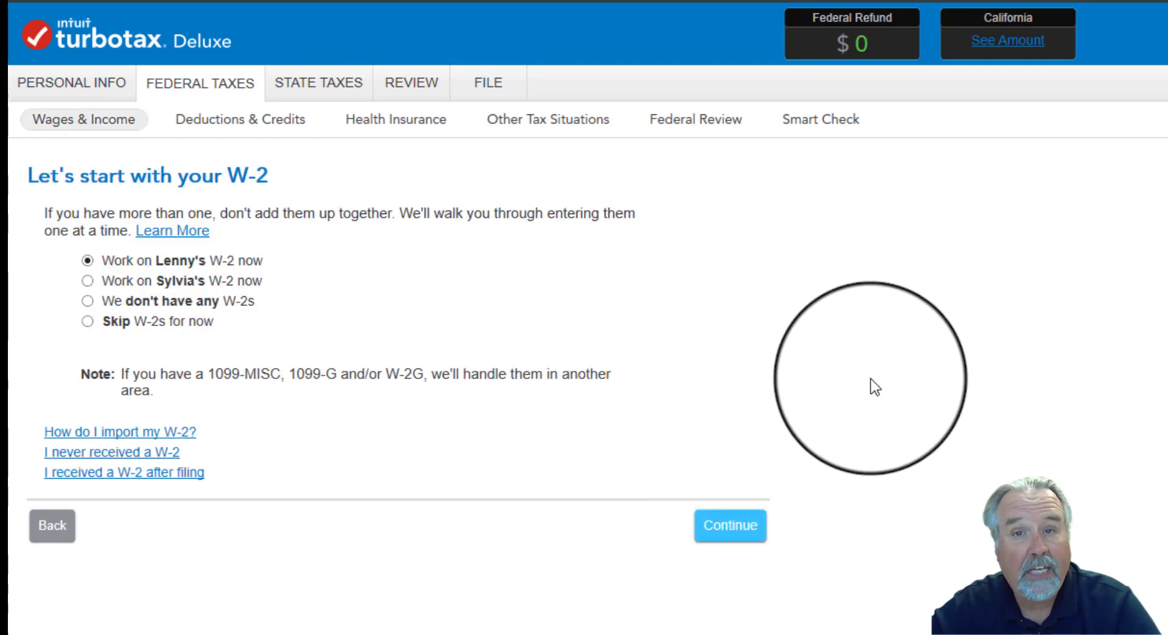
click(88, 301)
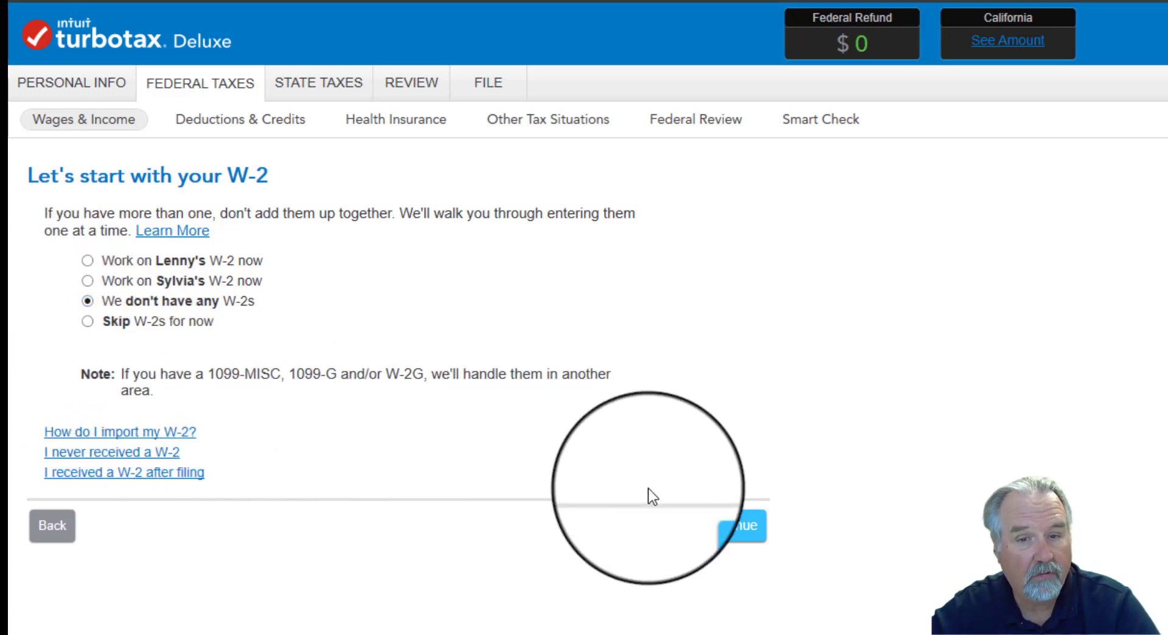
click(718, 534)
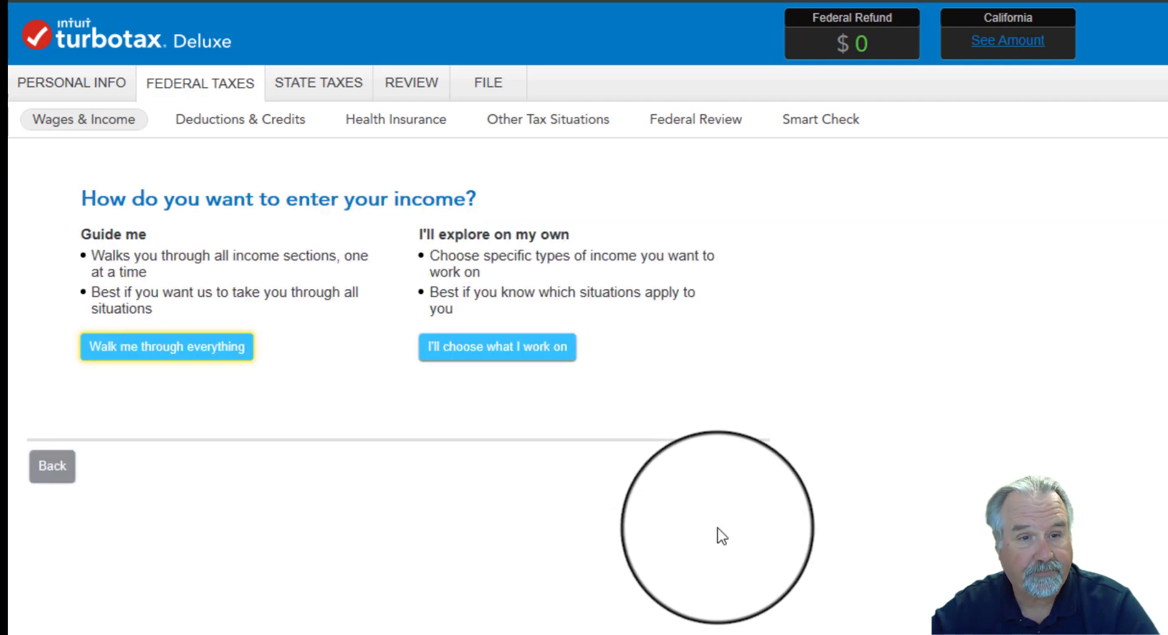
click(509, 352)
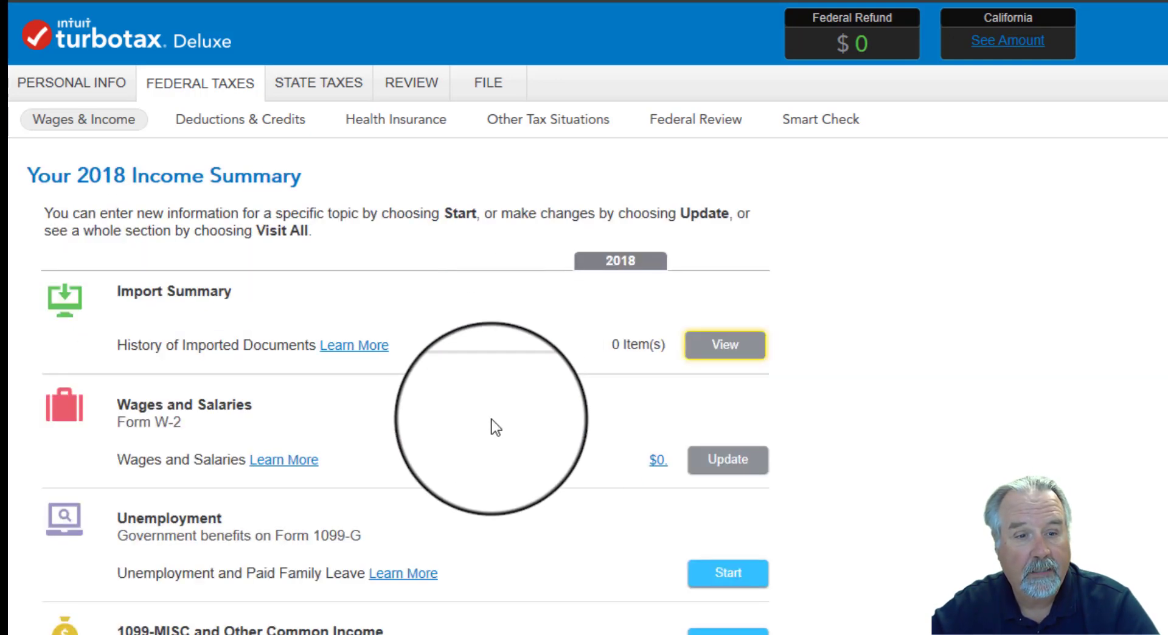
- Start the IRA, 401(k), Pension Plan Withdrawals (1099-R) topic and confirm having this type of income in 2018
scroll(494, 423, down, 1)
scroll(496, 427, down, 2)
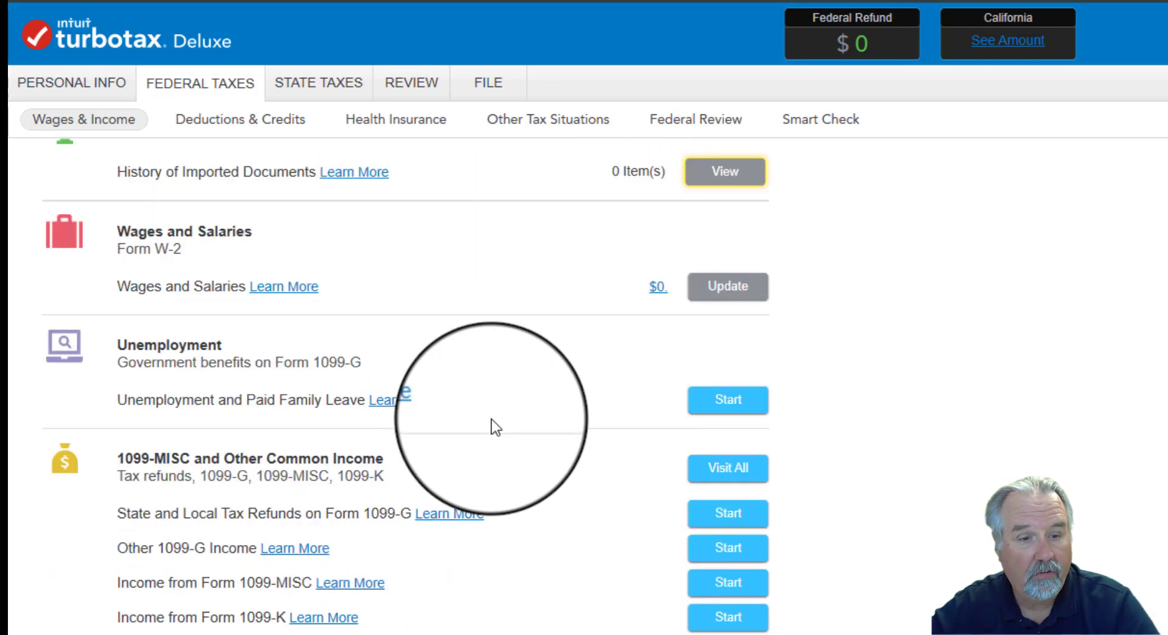
scroll(496, 428, down, 5)
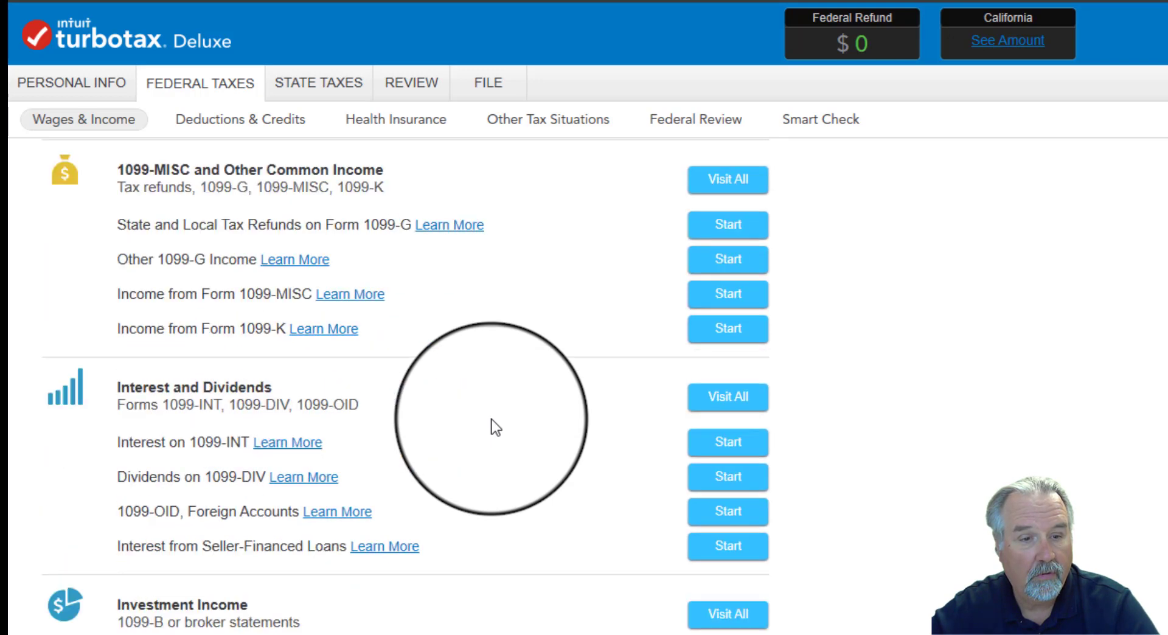
scroll(496, 427, down, 6)
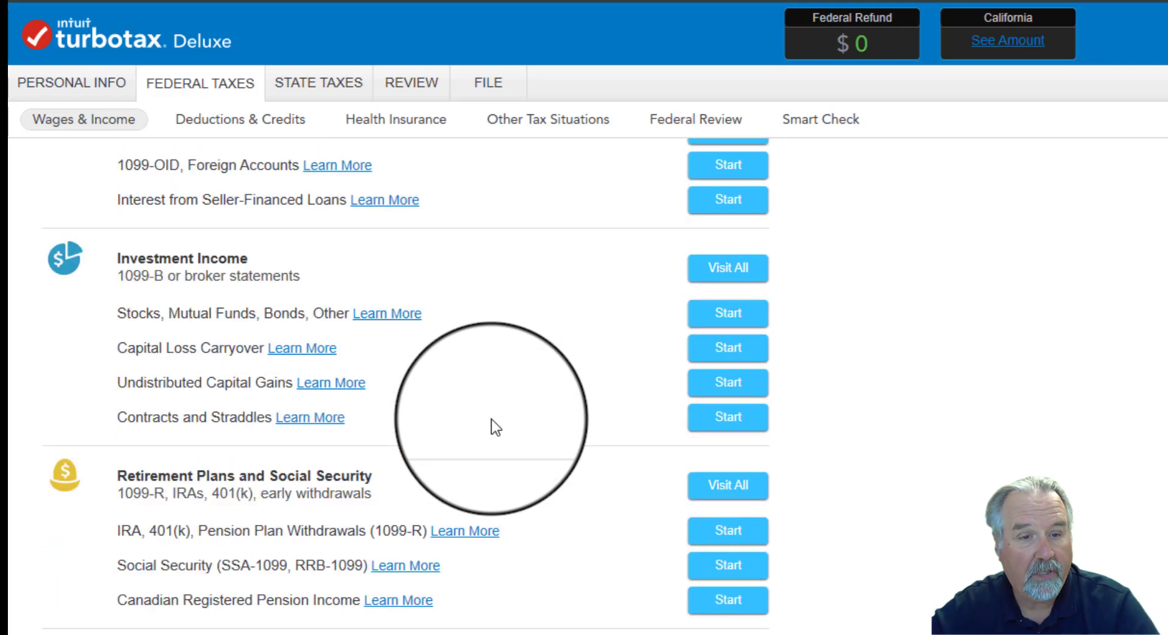
scroll(496, 427, down, 1)
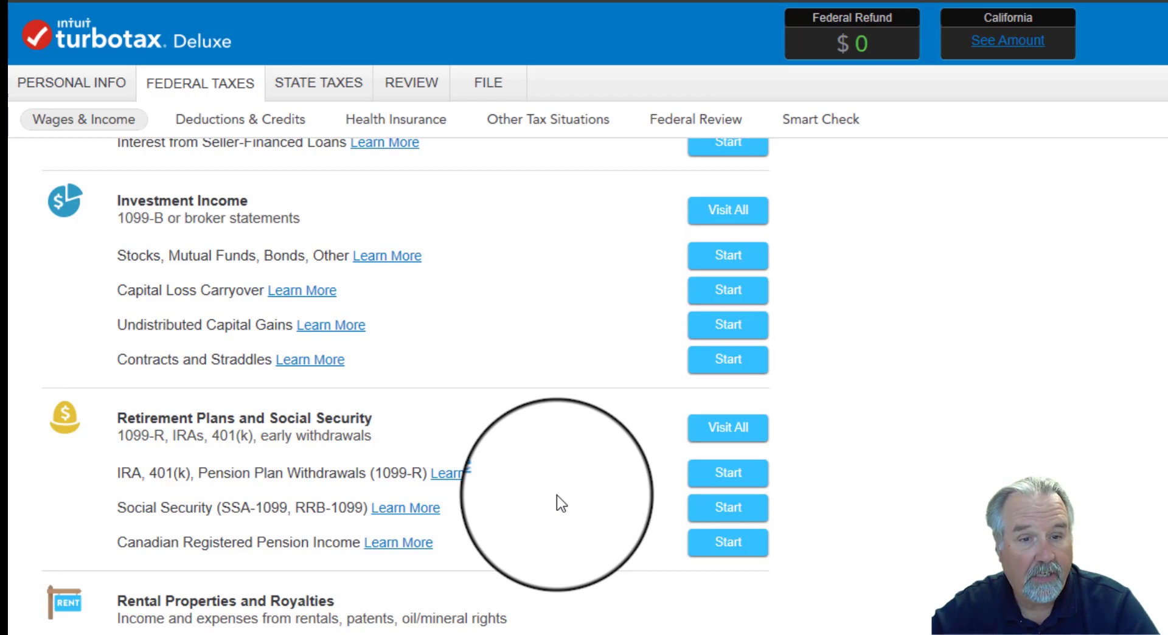
click(723, 476)
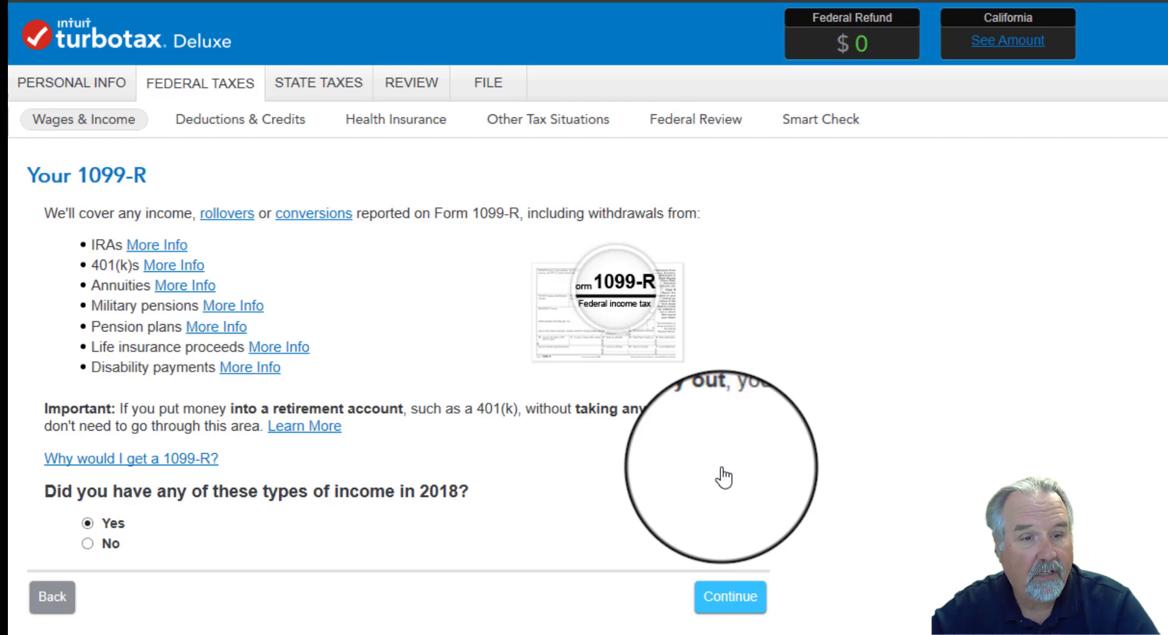
click(738, 604)
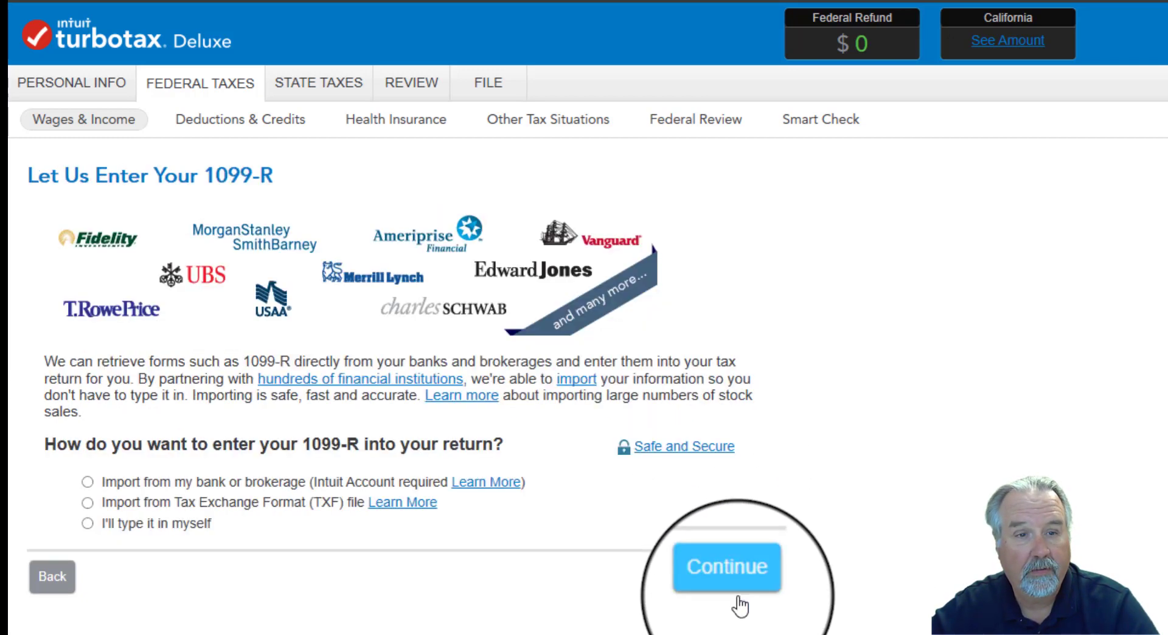
- Choose manual entry of a standard Form 1099-R belonging to the primary taxpayer
click(87, 523)
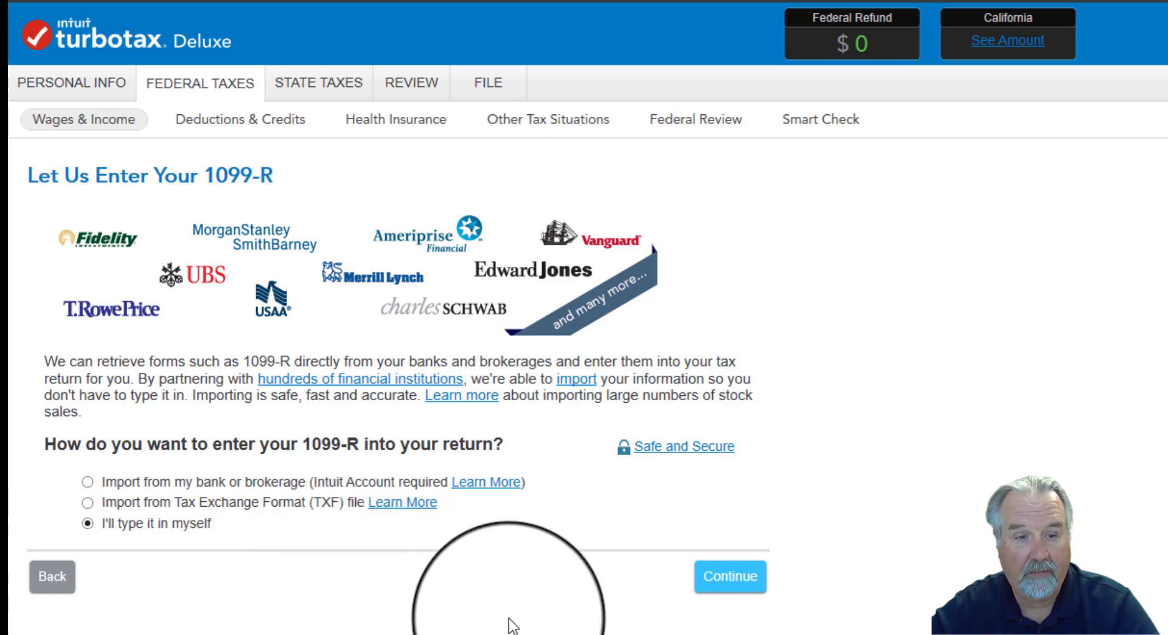
click(713, 584)
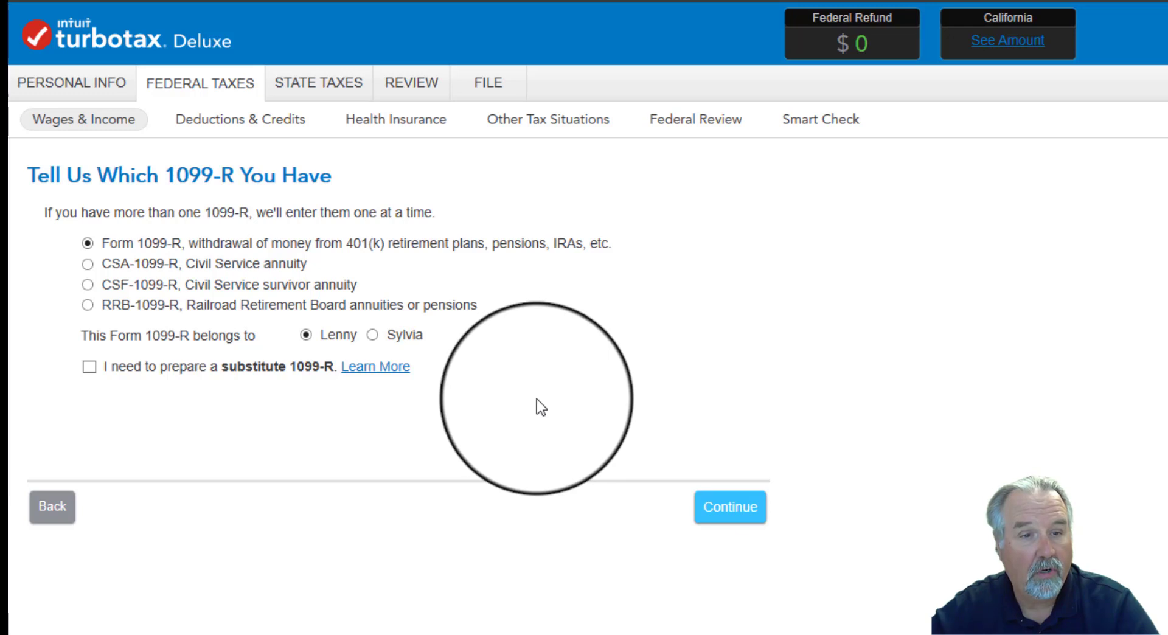
click(739, 516)
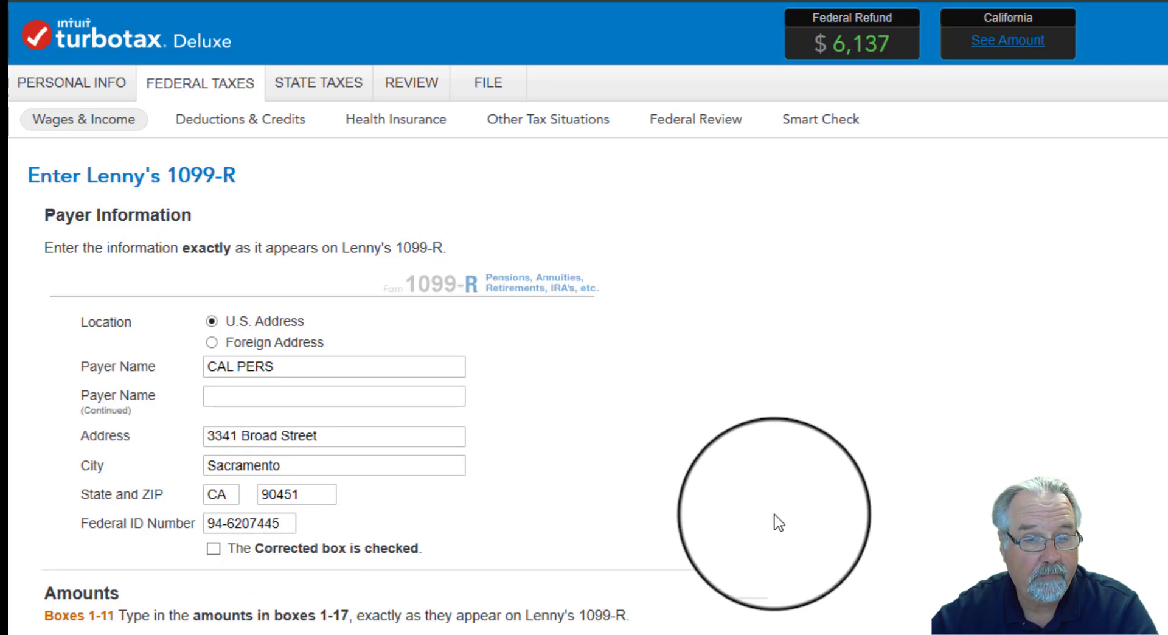
- Review the payer details, box amounts and state information on the CAL PERS 1099-R and submit the form
scroll(773, 516, down, 1)
scroll(778, 522, down, 4)
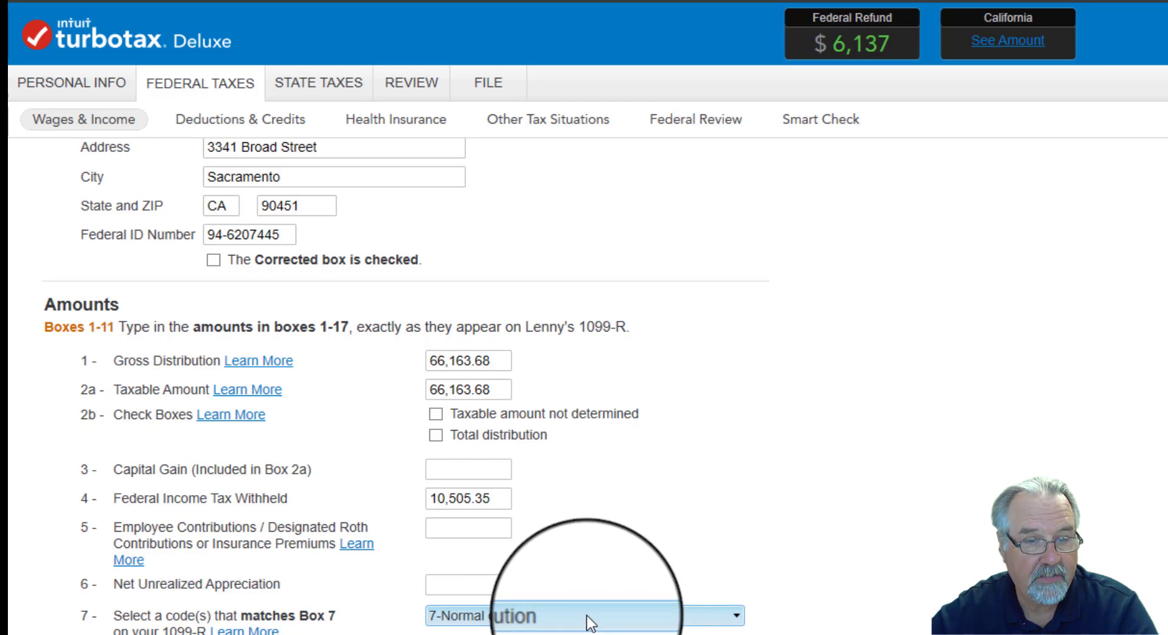
scroll(899, 576, down, 3)
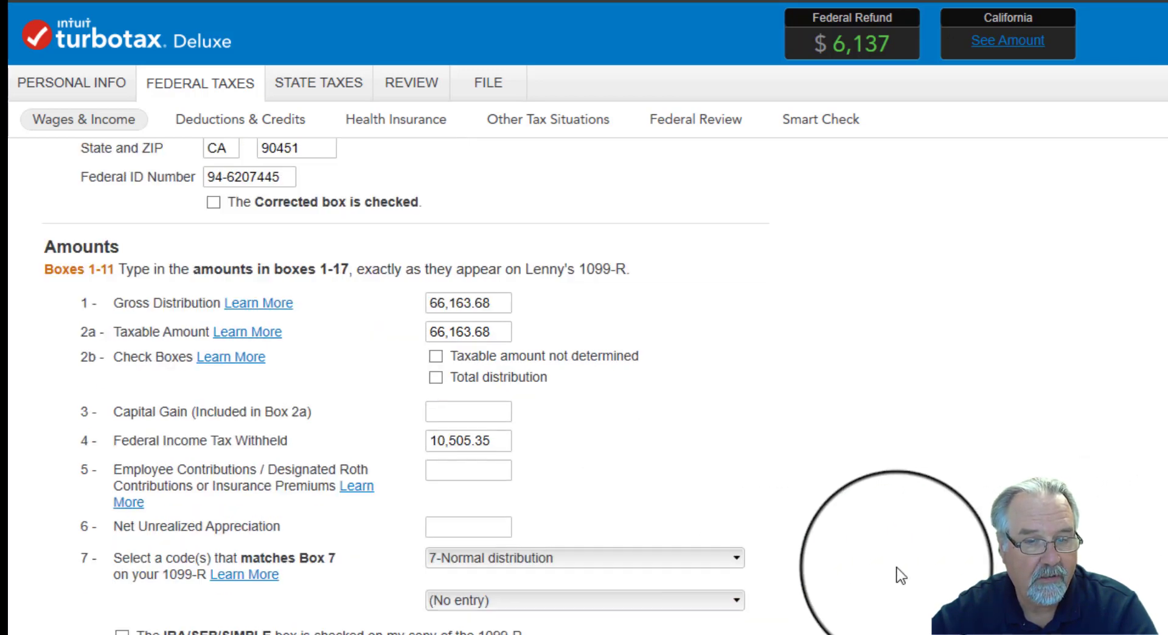
scroll(901, 576, down, 2)
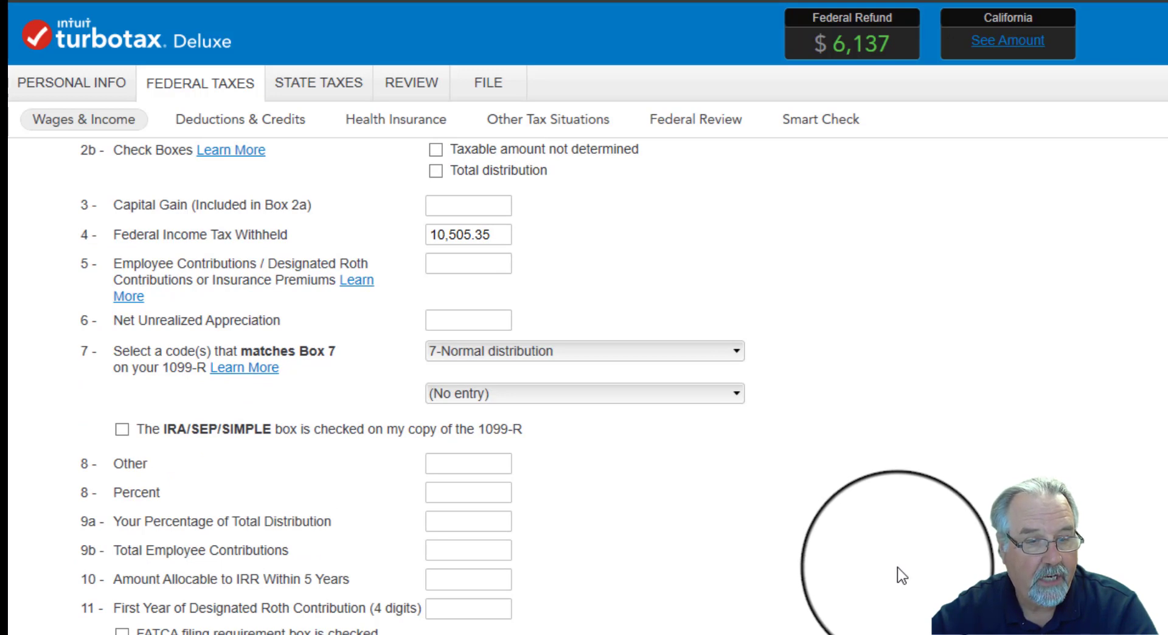
scroll(240, 444, down, 5)
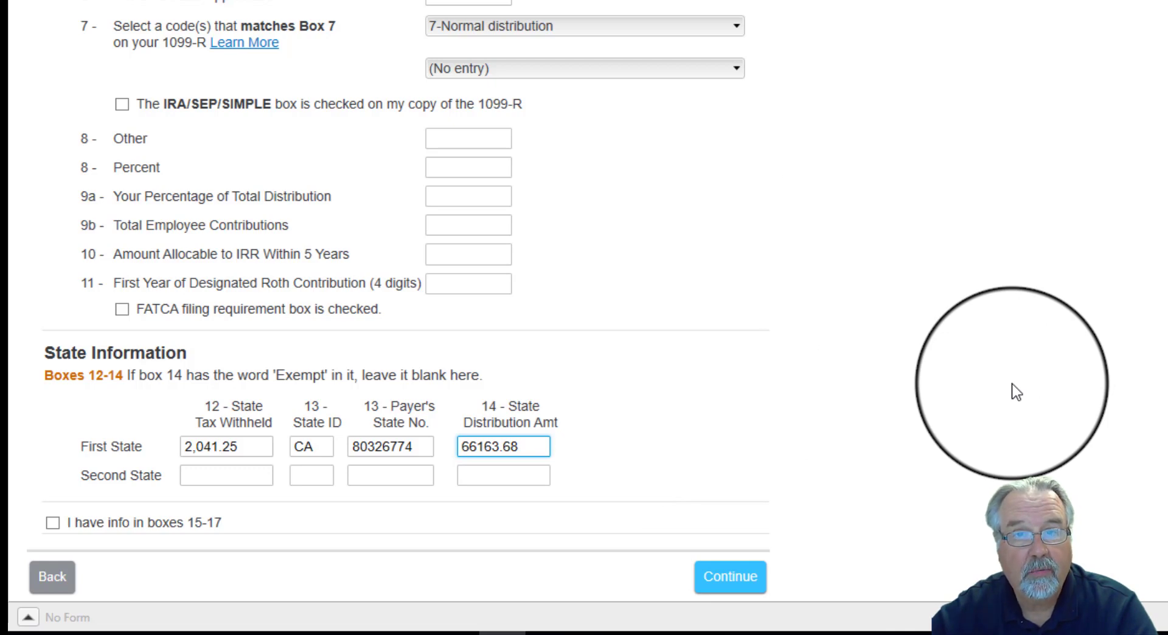
scroll(1017, 392, up, 9)
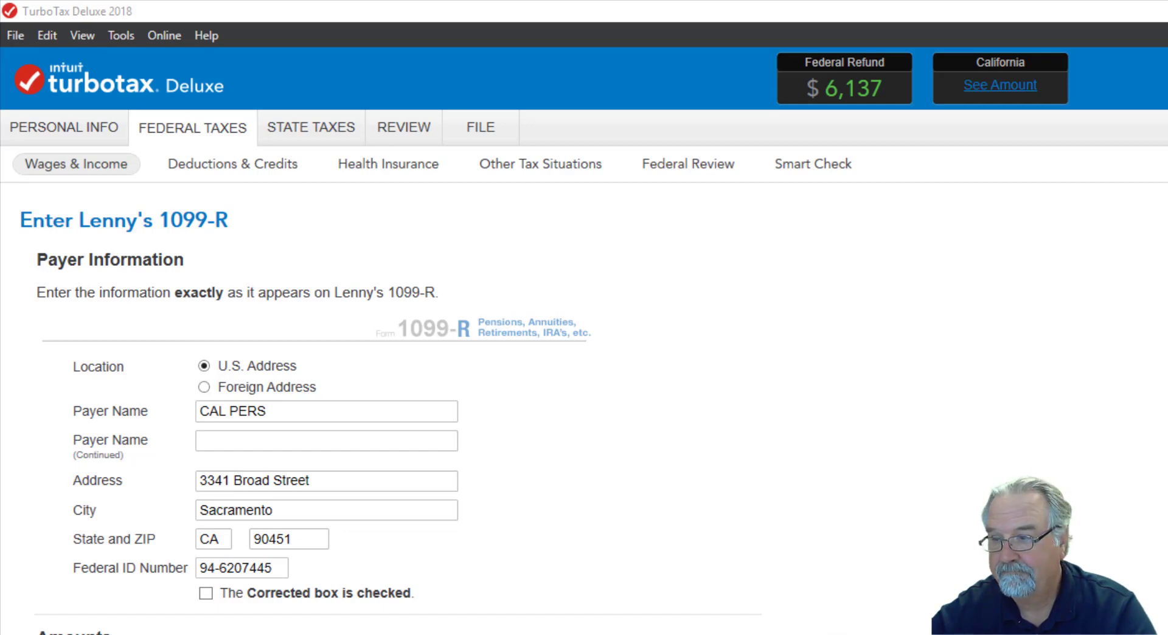
scroll(584, 408, down, 8)
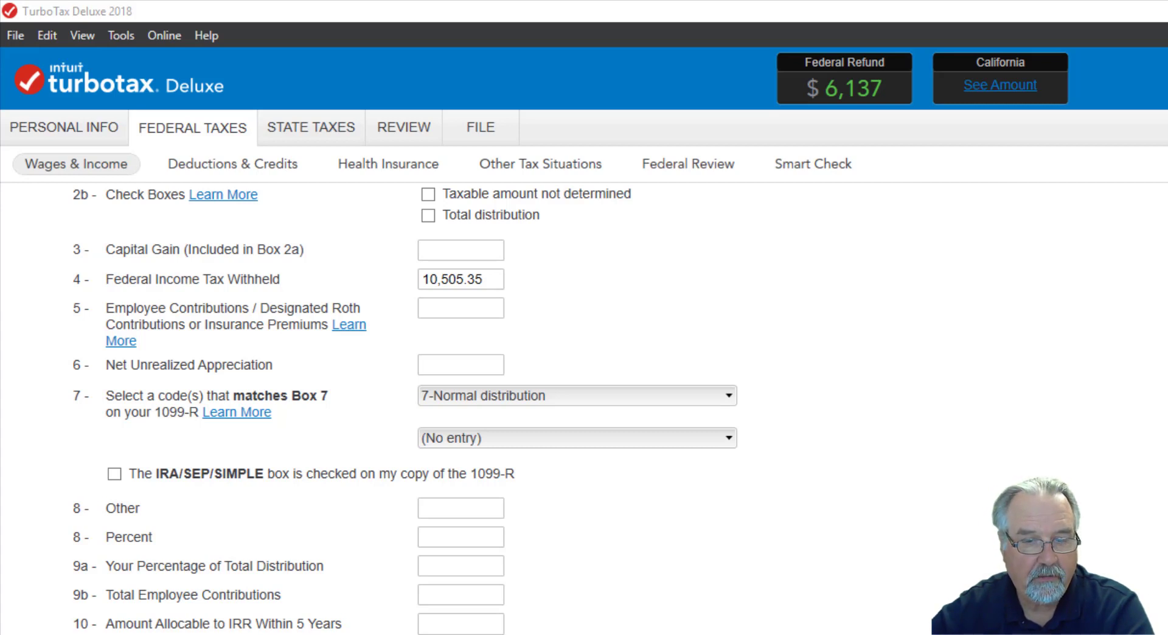
click(723, 582)
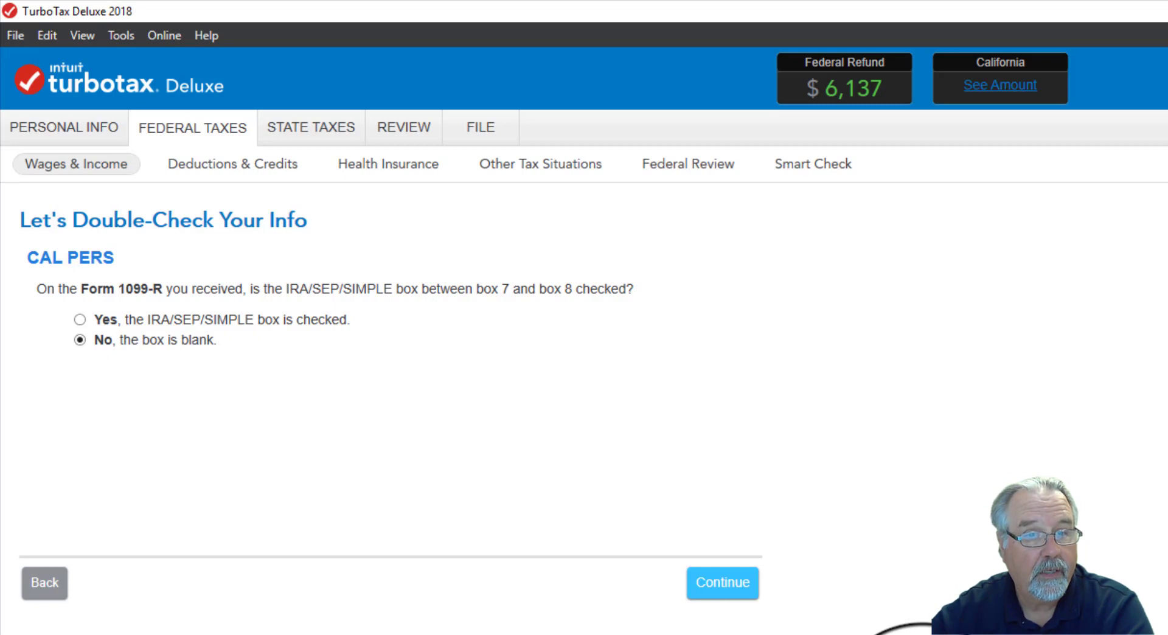
- Answer that the IRA/SEP/SIMPLE box is blank, the pension isn't from public safety employment, and the plan is qualified
click(700, 589)
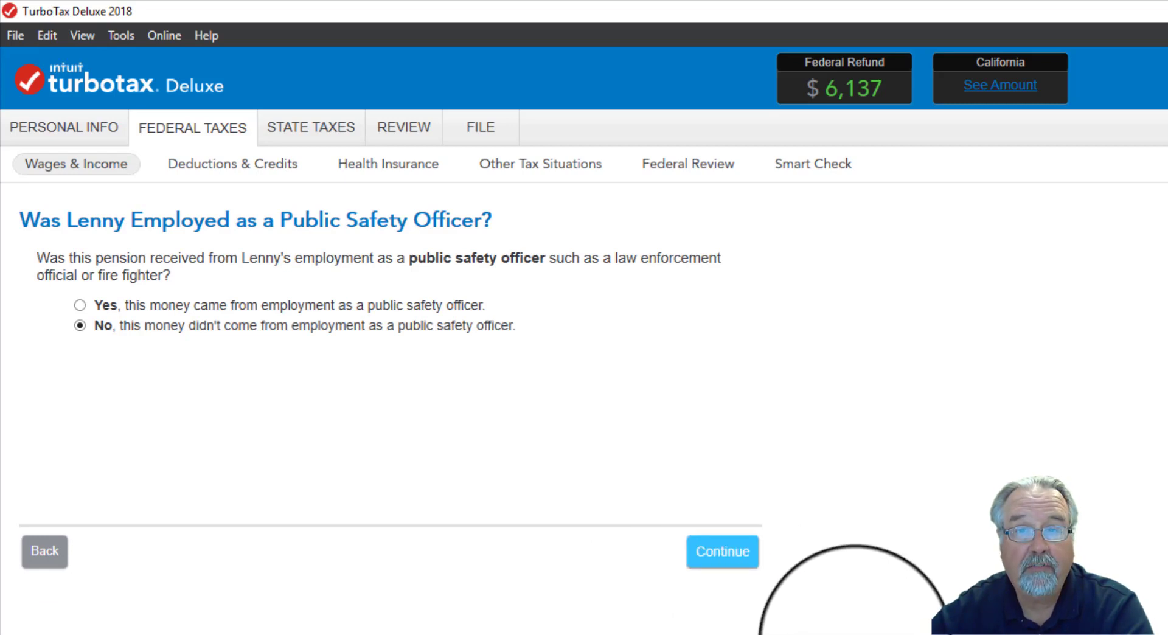
click(693, 551)
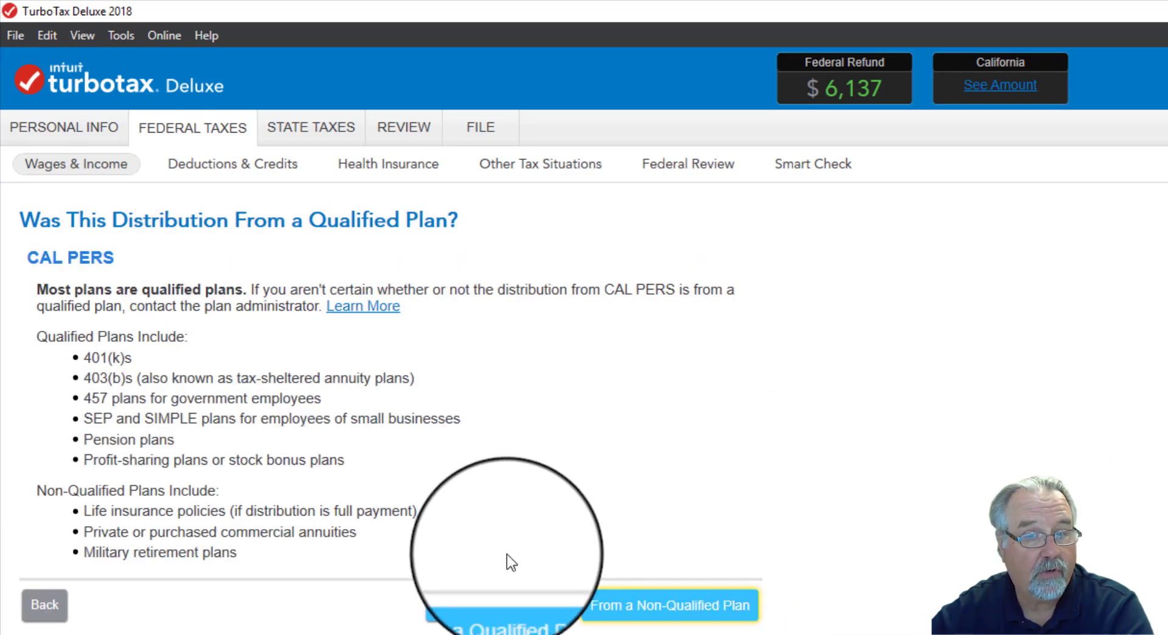
click(511, 618)
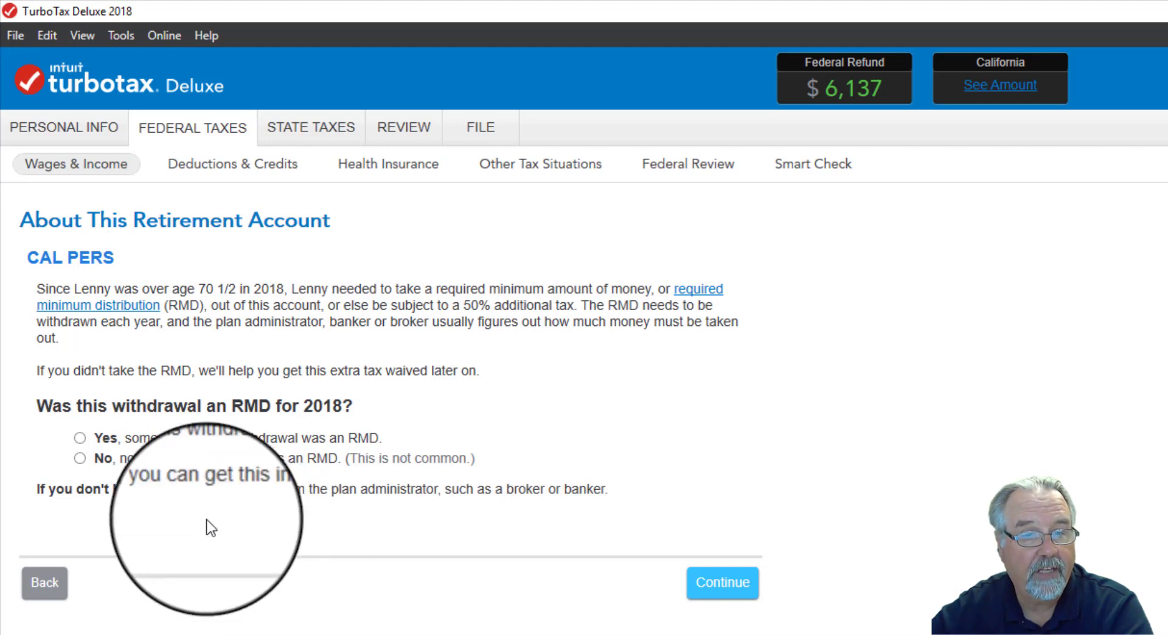
- Answer that none of the CAL PERS withdrawal was an RMD and that the money was not moved to another retirement account
click(82, 460)
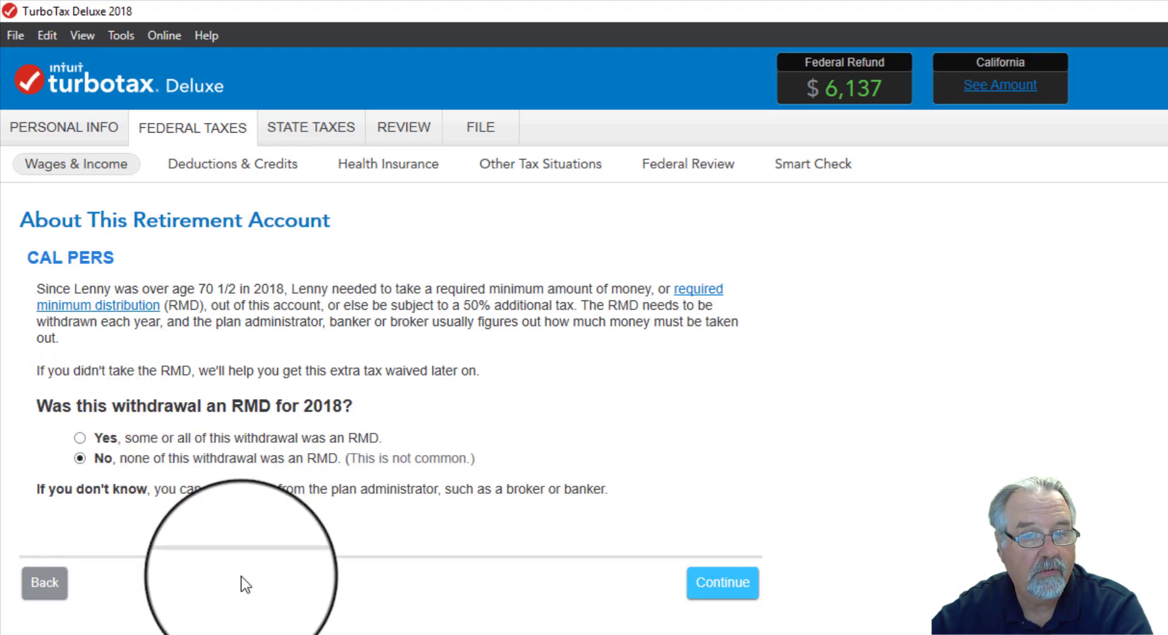
click(724, 594)
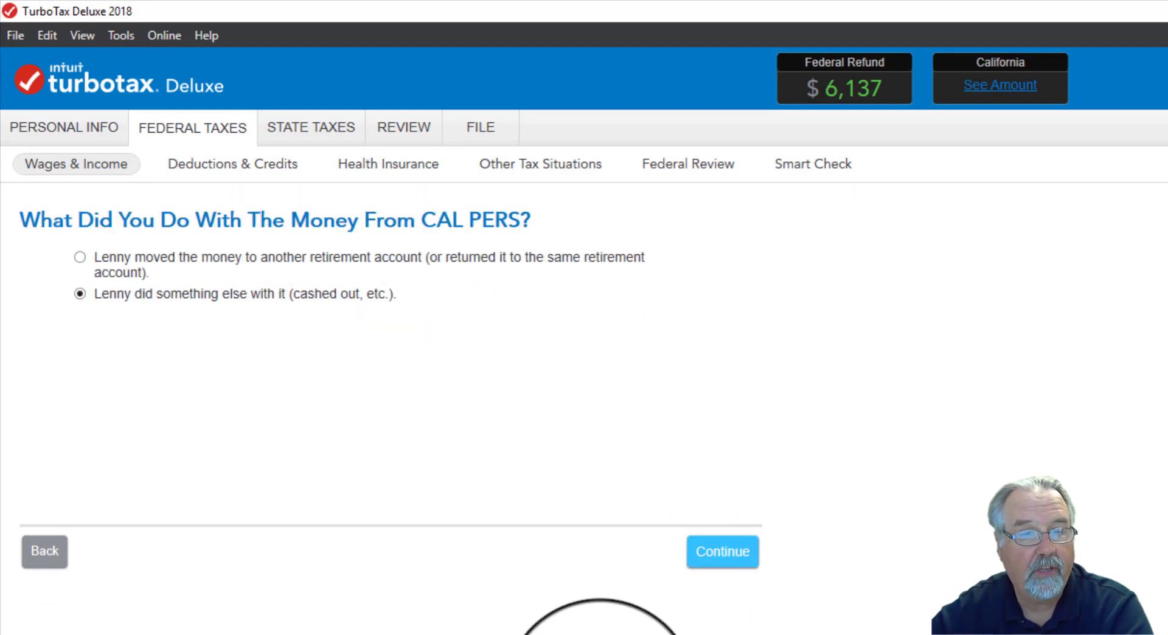
click(720, 556)
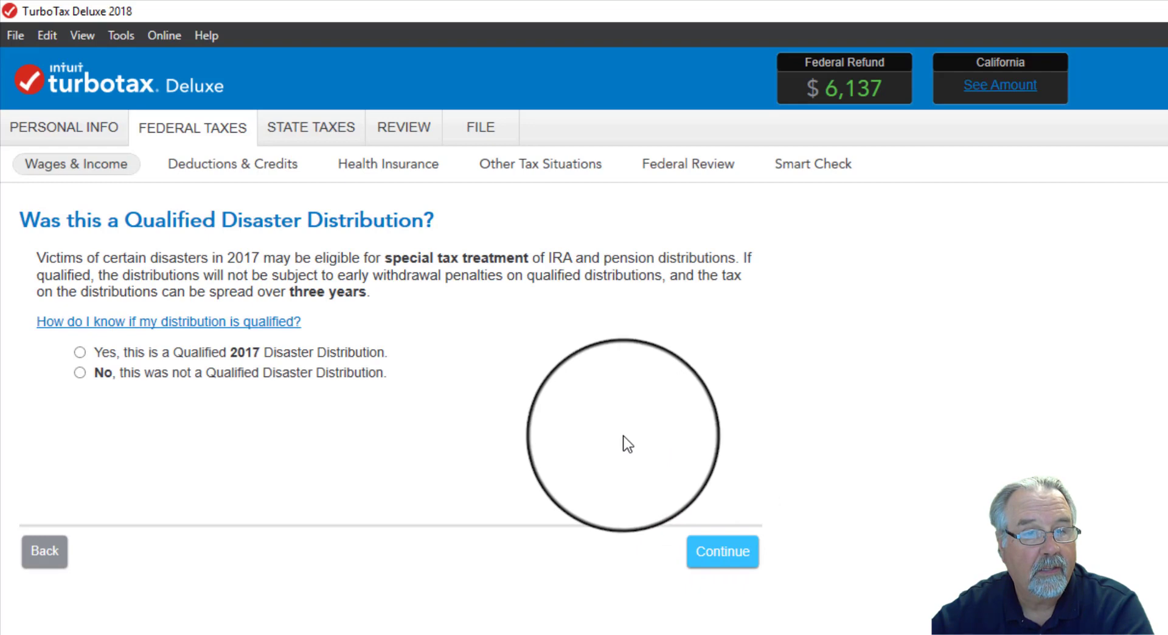
- Answer No to both disaster questions: Qualified Disaster Distribution and distribution for a main home in a disaster area
click(80, 372)
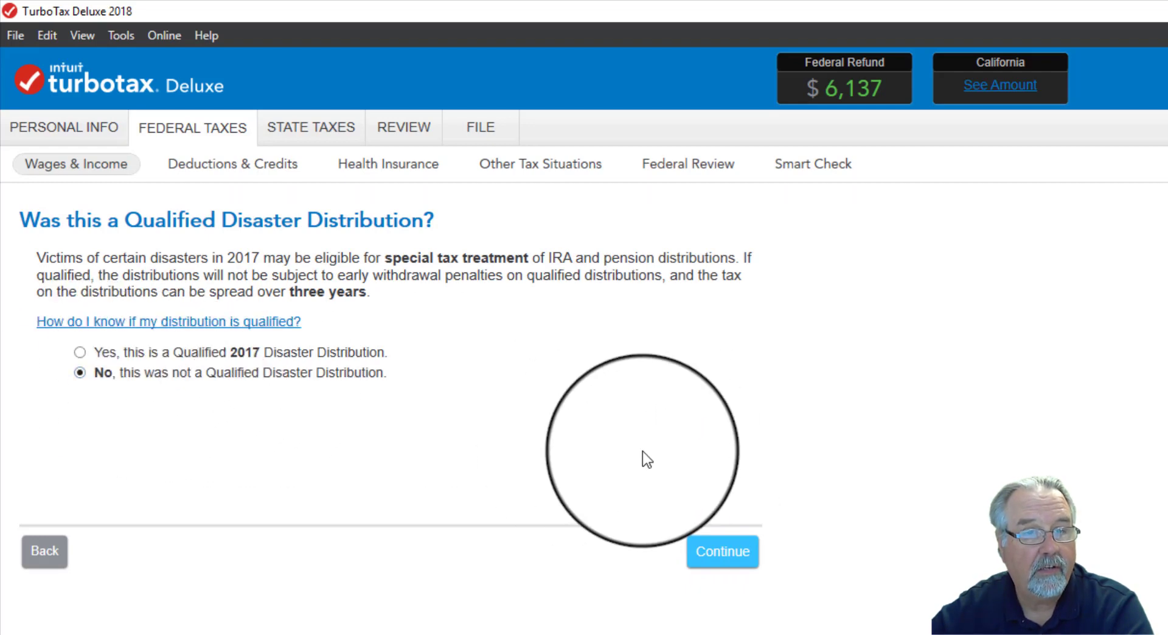
click(739, 563)
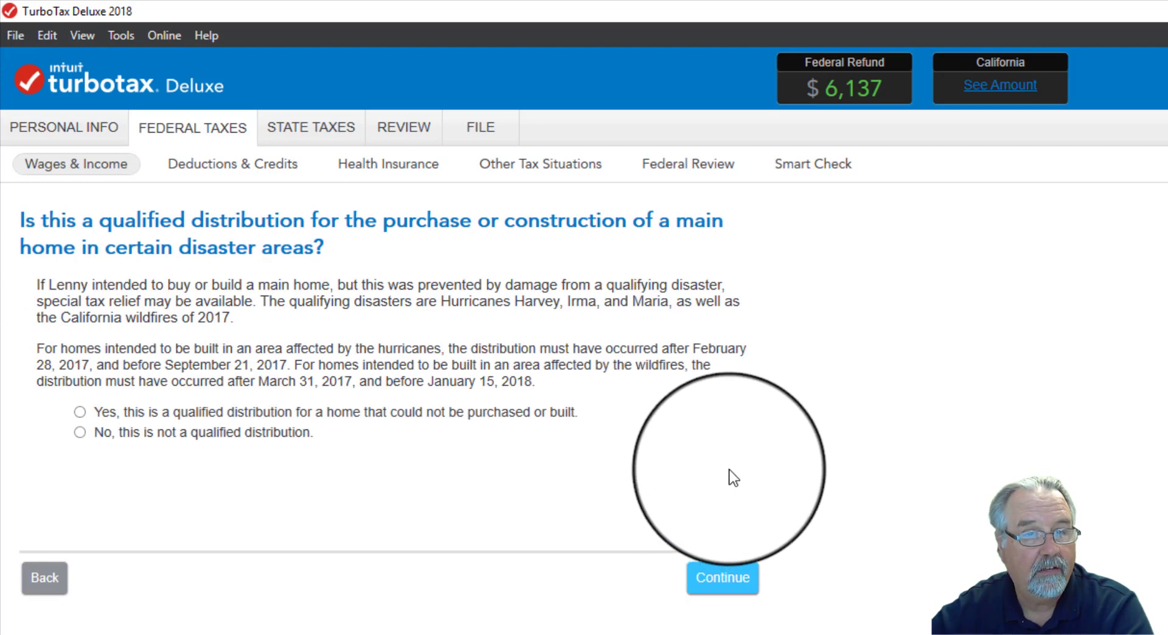
click(80, 432)
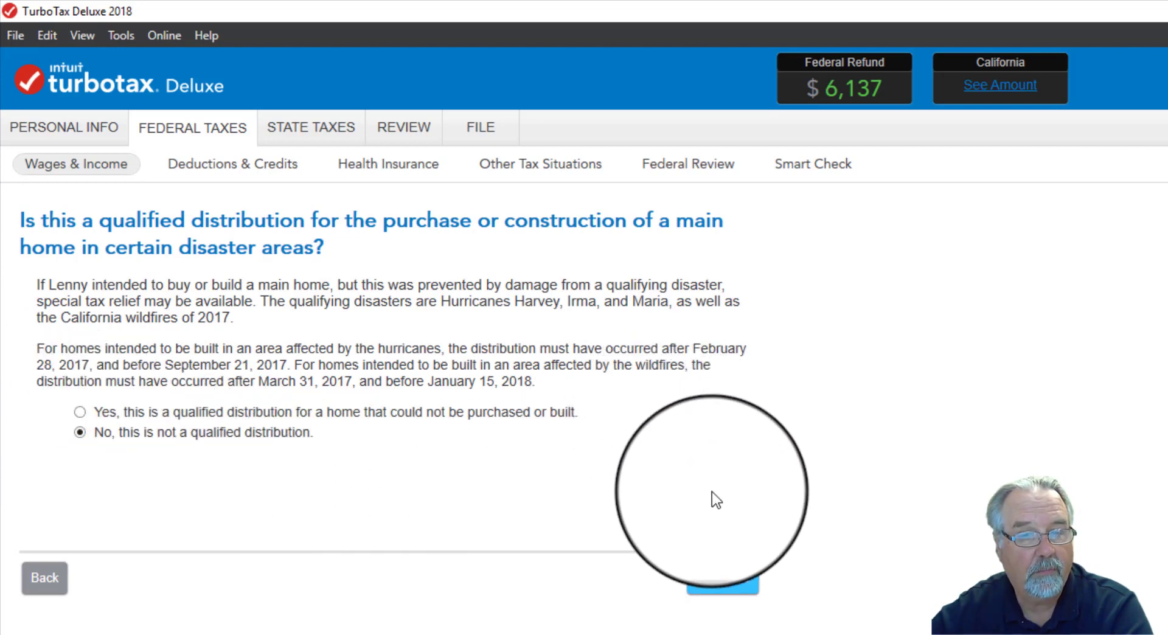
click(722, 584)
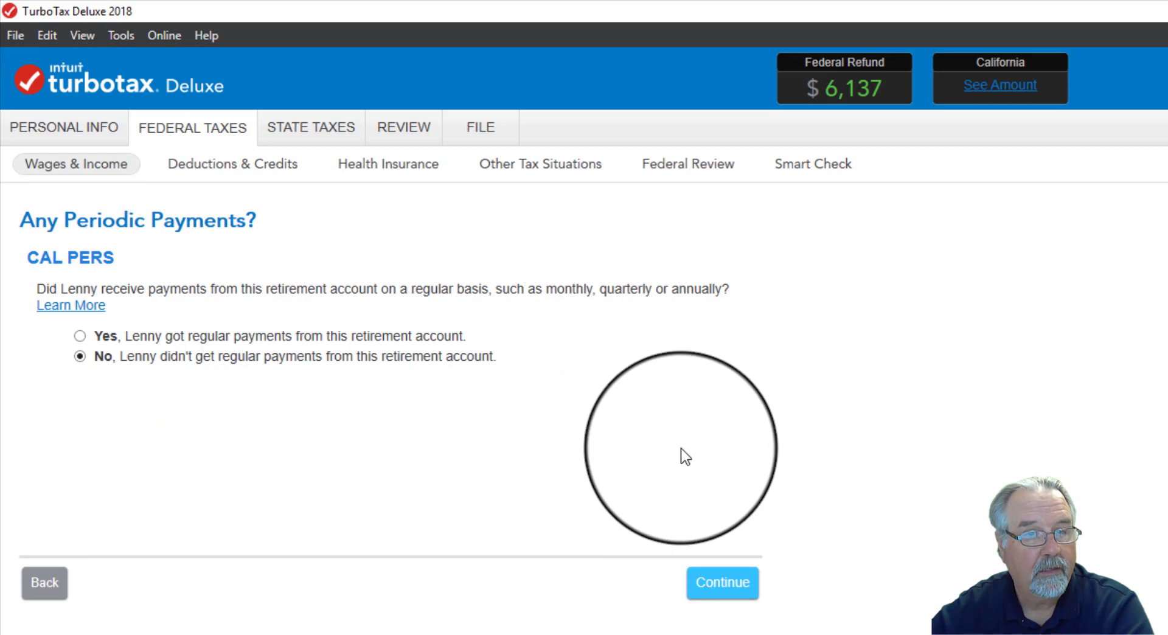
- Report regular payments from CAL PERS that began in 2017 or a prior year, with box 2a used as the taxable amount
click(80, 336)
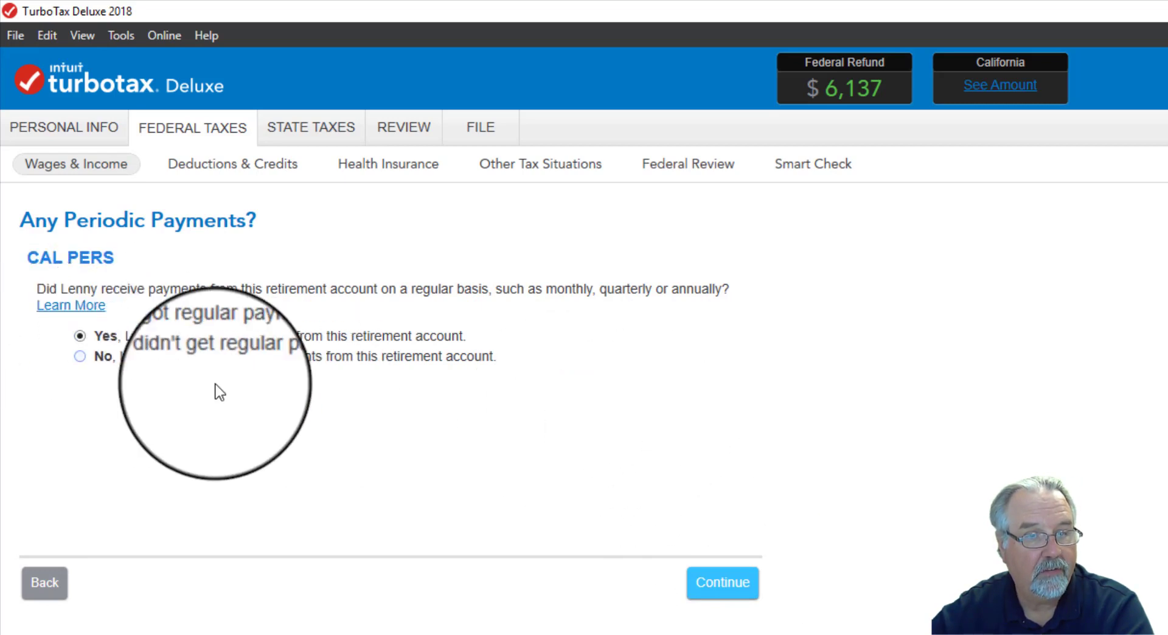
click(738, 589)
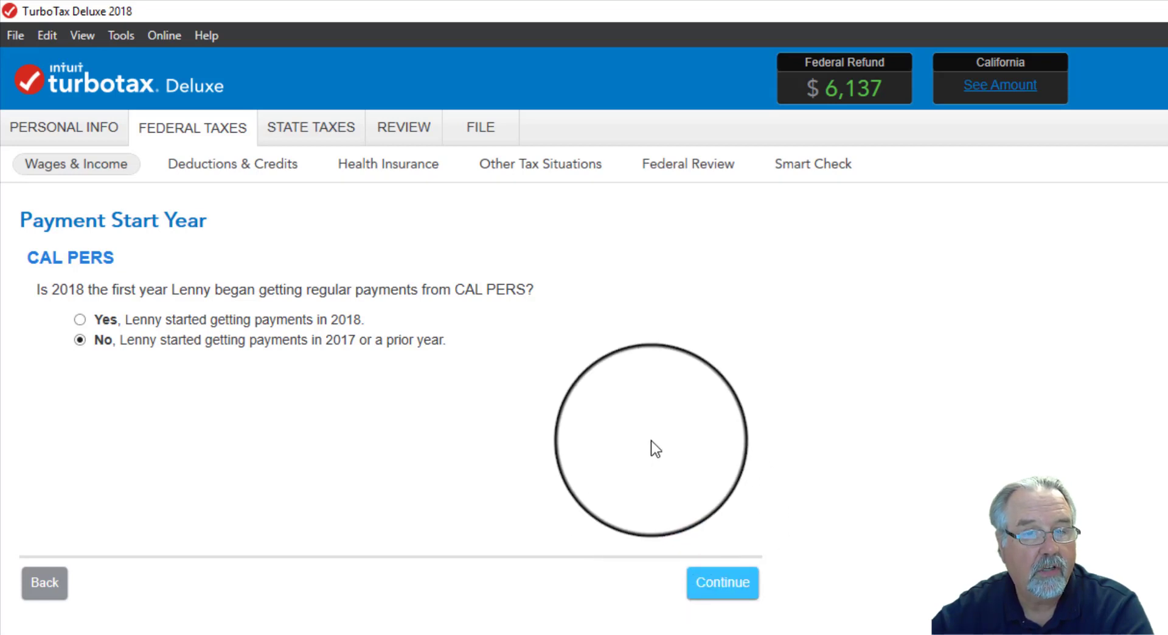
click(708, 599)
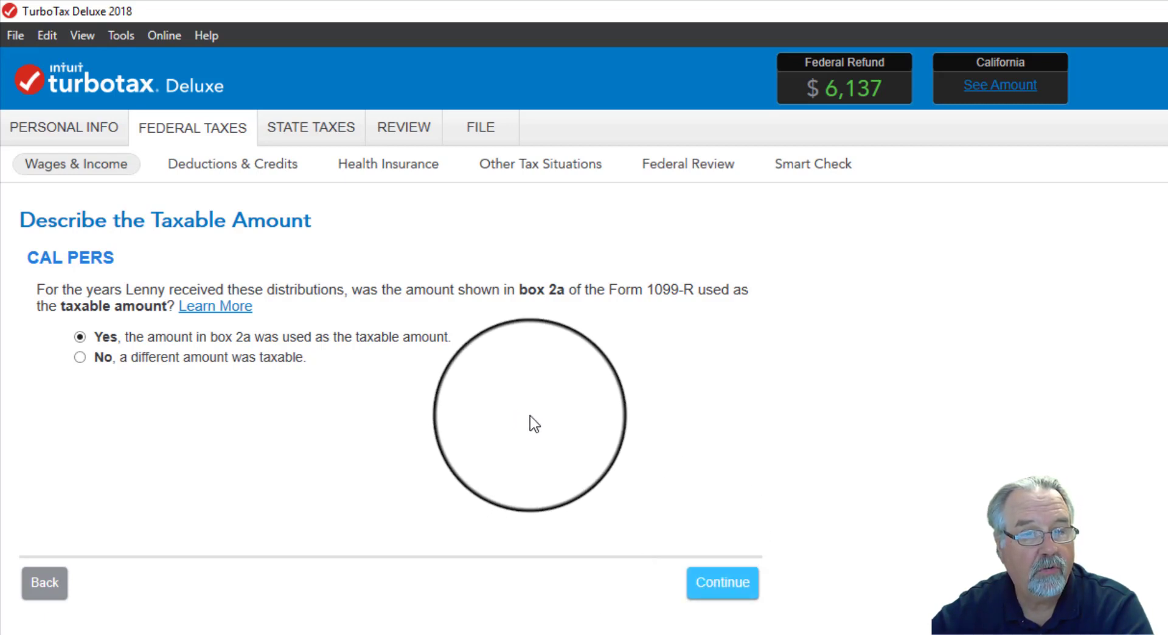
click(718, 594)
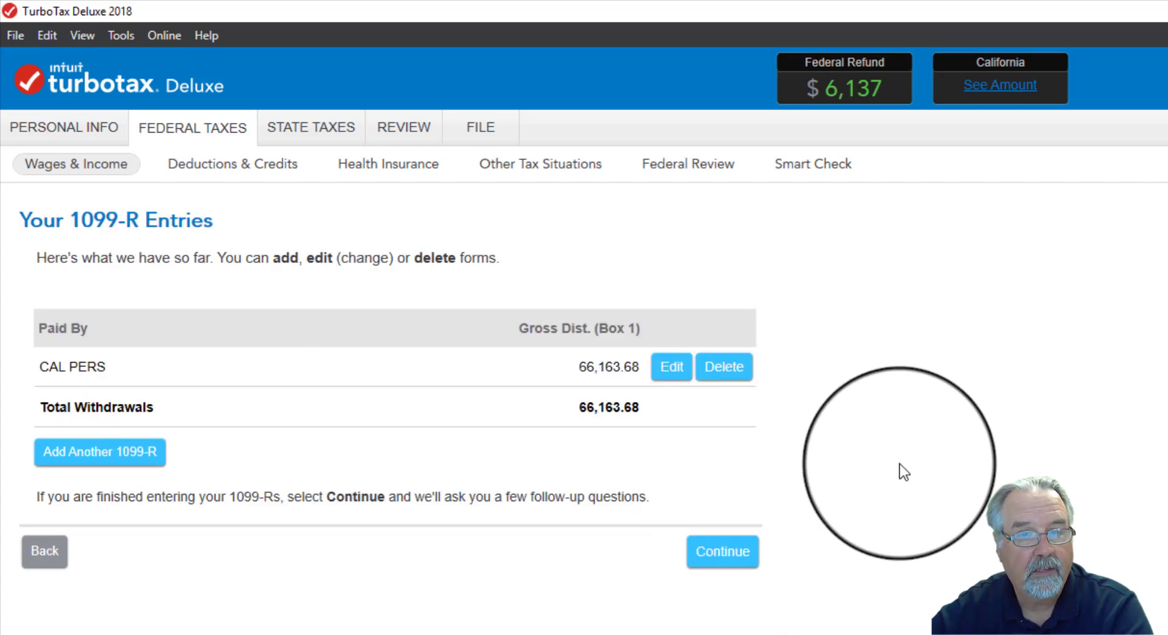
- Add another 1099-R to type in manually, as a standard Form 1099-R for pension withdrawals belonging to the wife
click(96, 455)
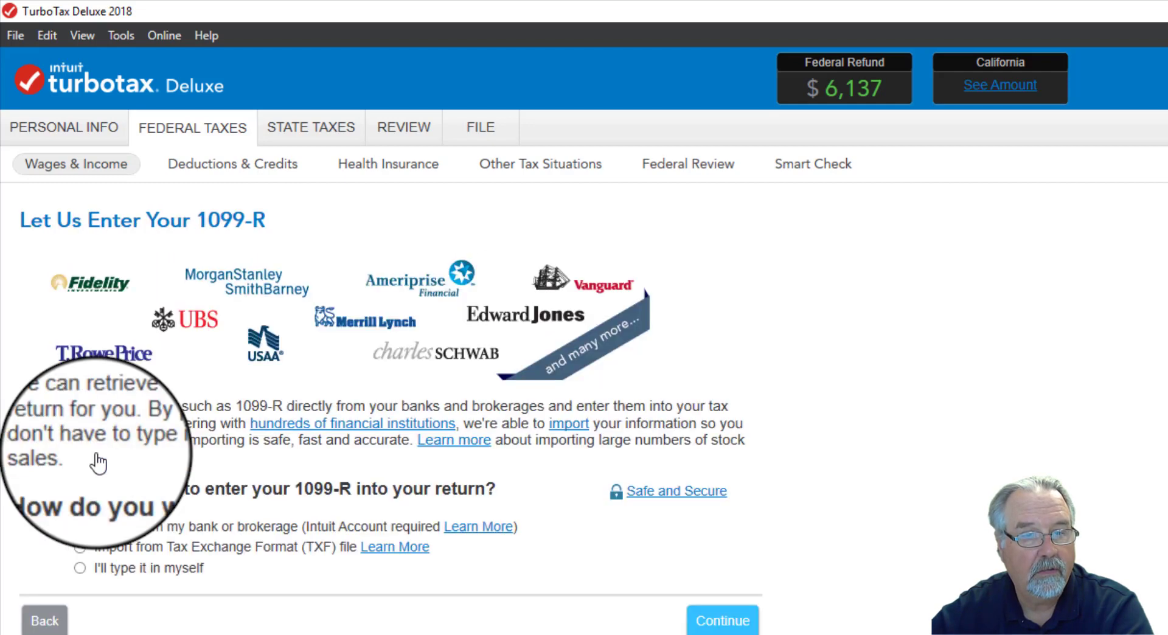
click(80, 568)
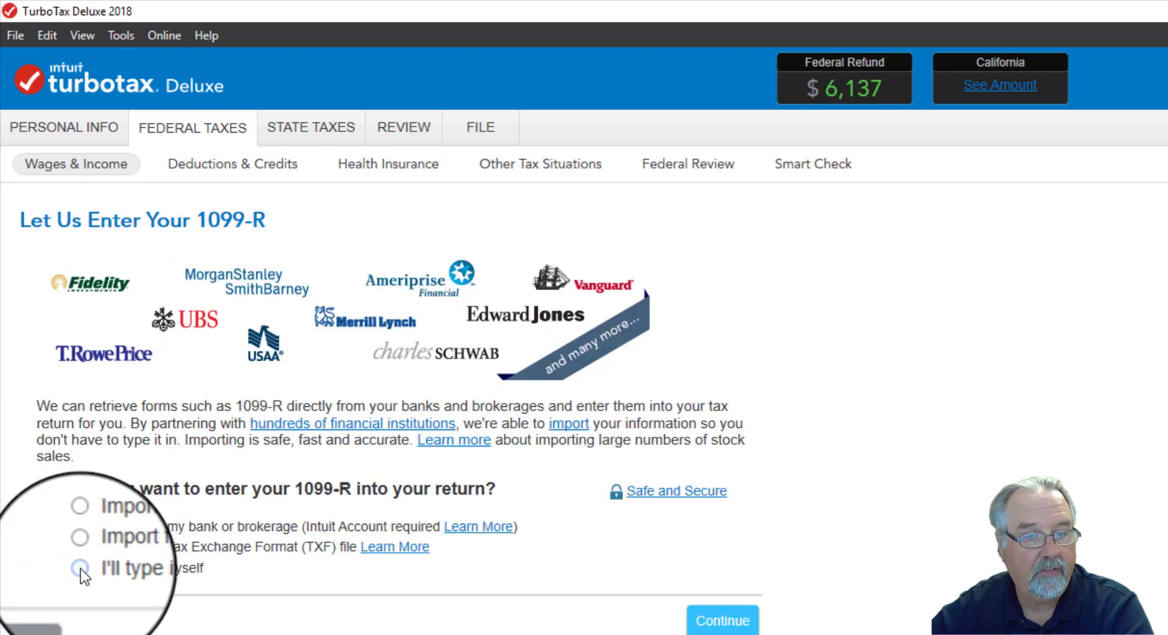
click(712, 620)
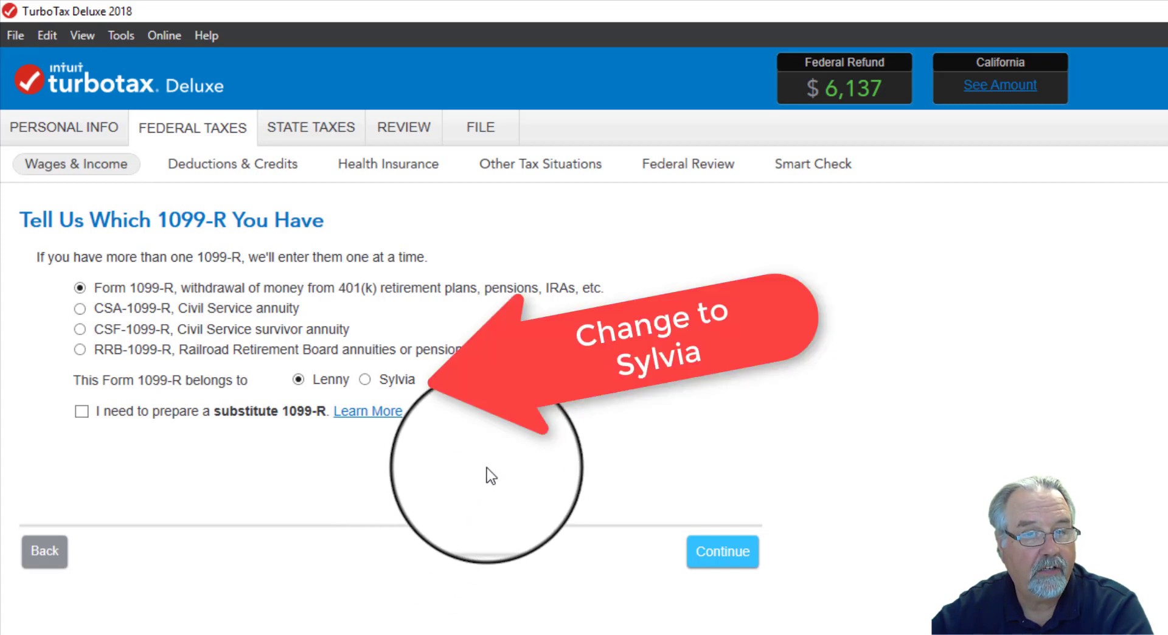
click(730, 559)
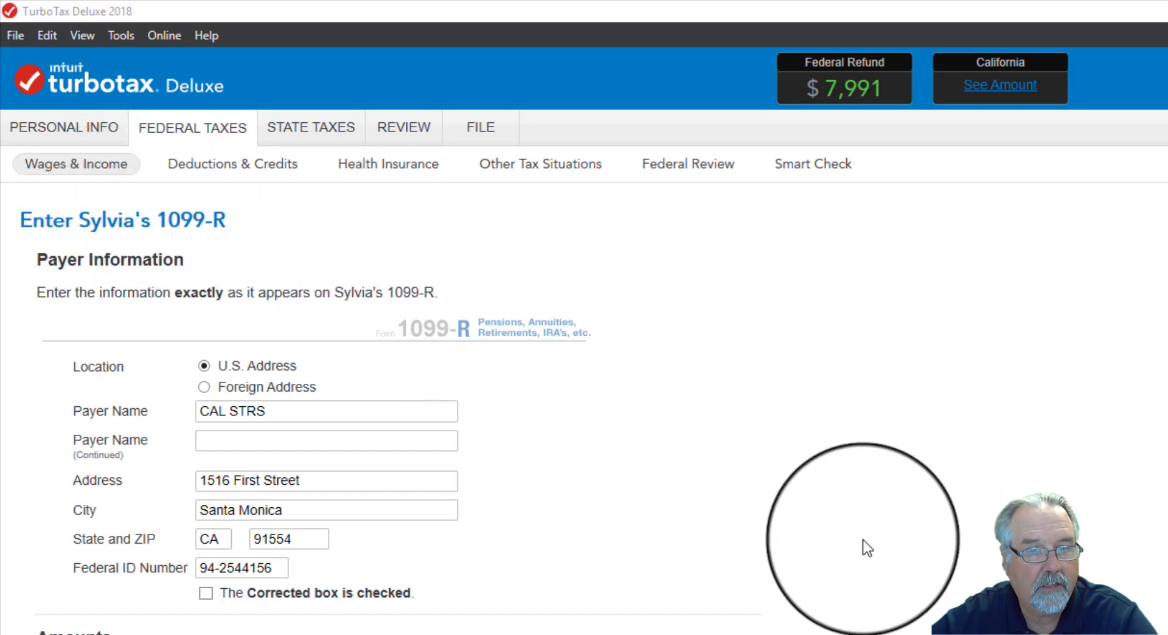
- Review the wife's CAL STRS 1099-R from payer information through the box amounts and state information, and submit the form
scroll(867, 547, down, 4)
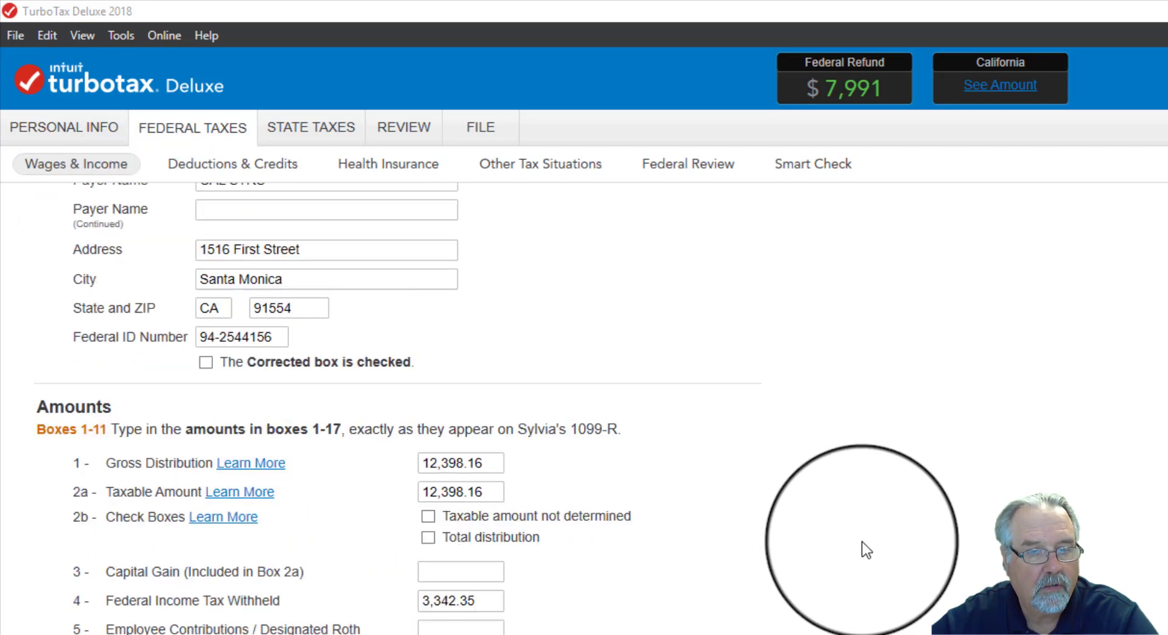
scroll(867, 549, down, 1)
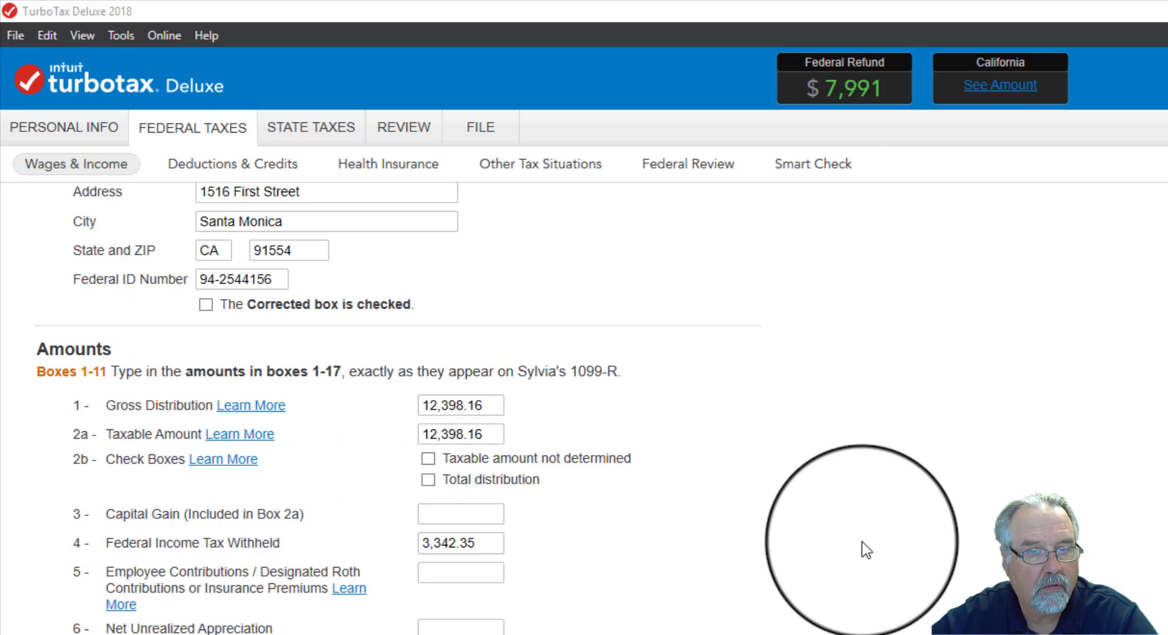
scroll(867, 550, down, 1)
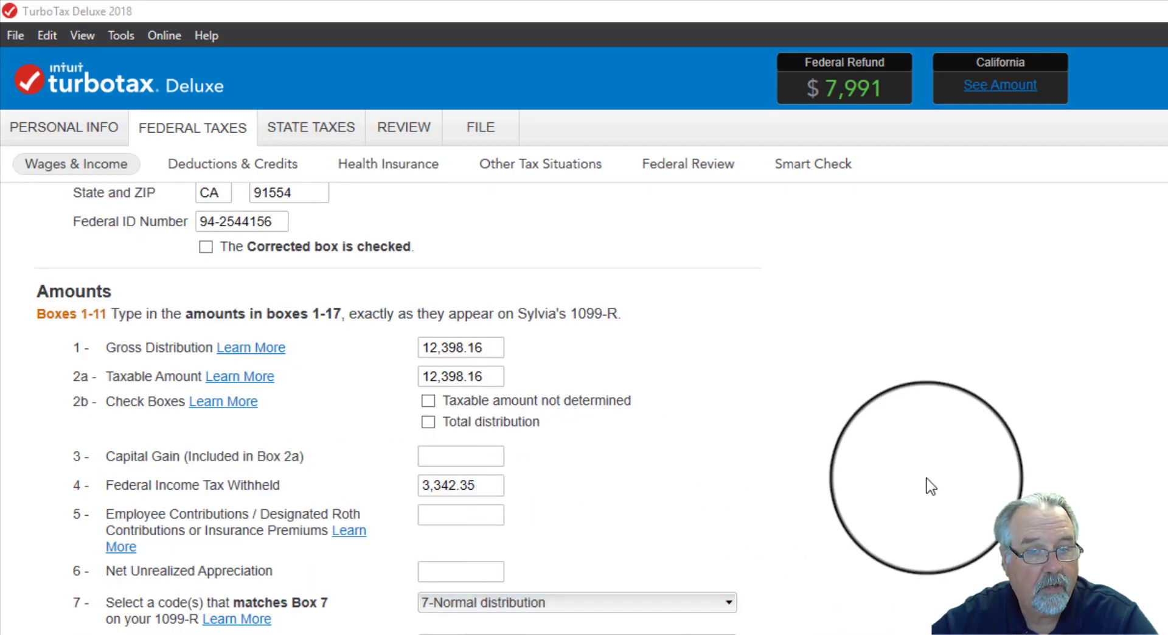
scroll(926, 478, down, 4)
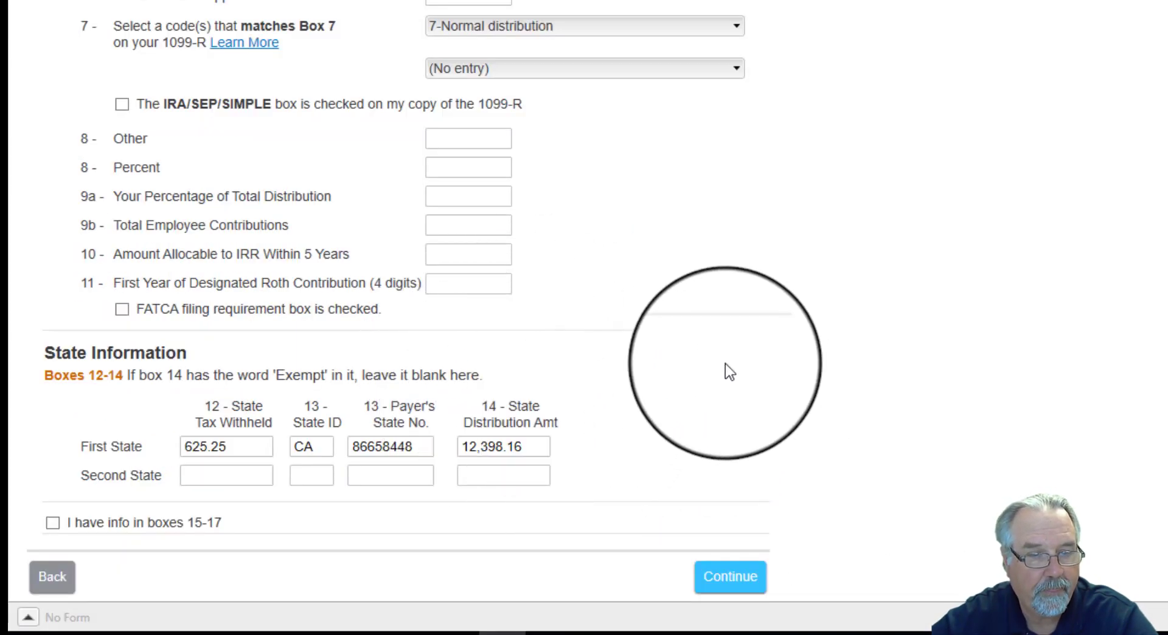
click(729, 588)
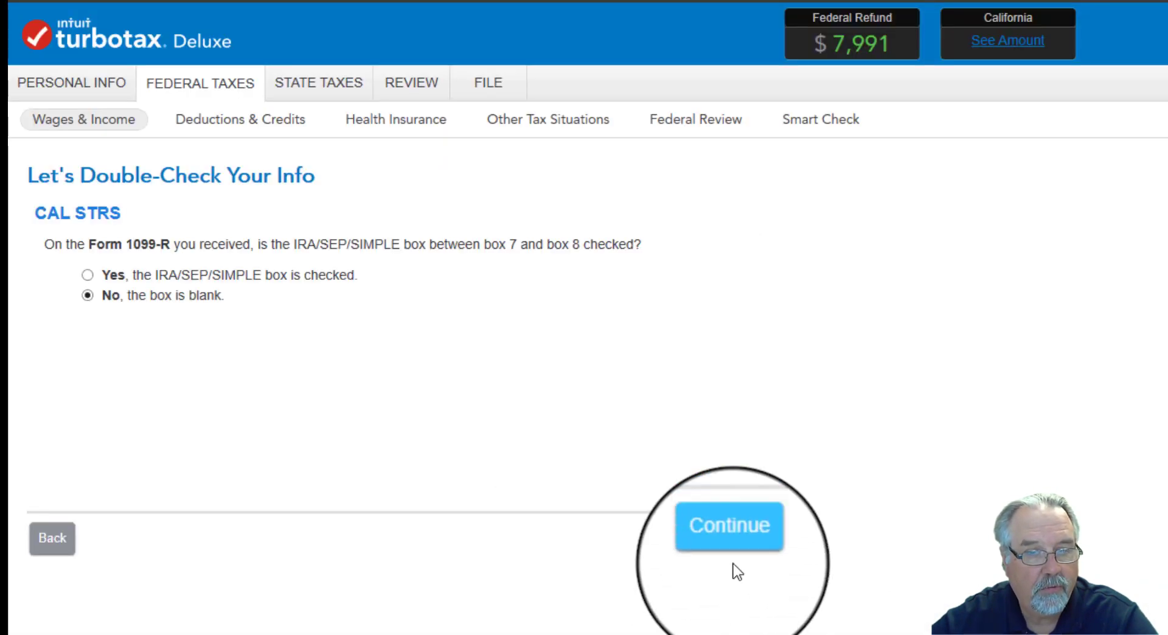
- For CAL STRS, answer that the IRA/SEP/SIMPLE box is blank, the pension isn't from public safety employment, and the plan is qualified
click(731, 548)
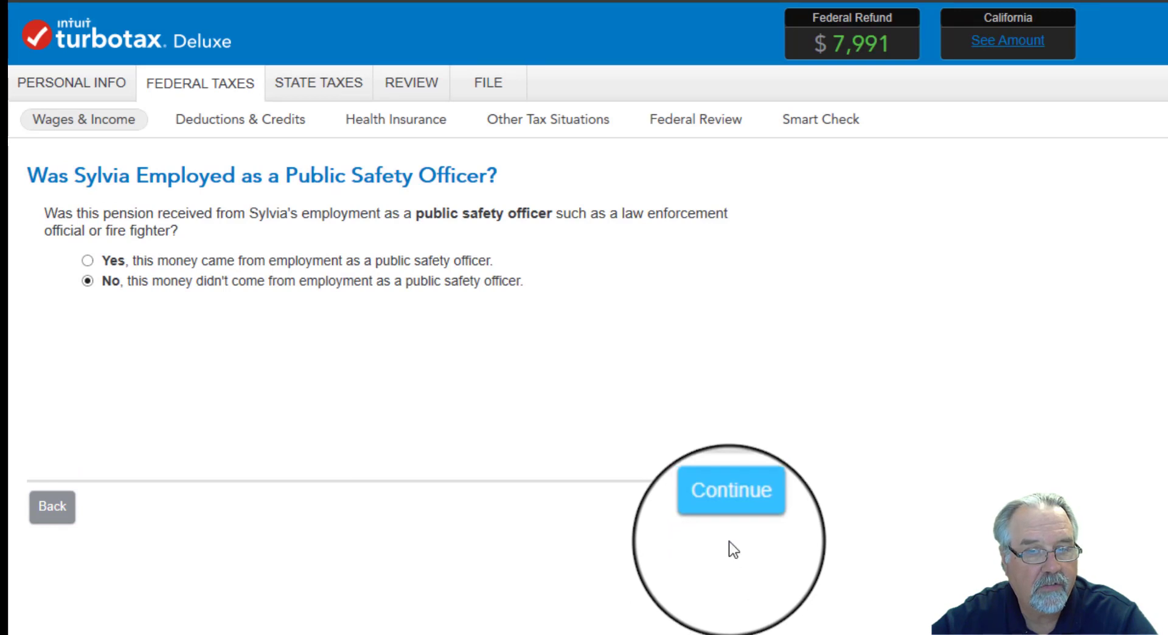
click(728, 514)
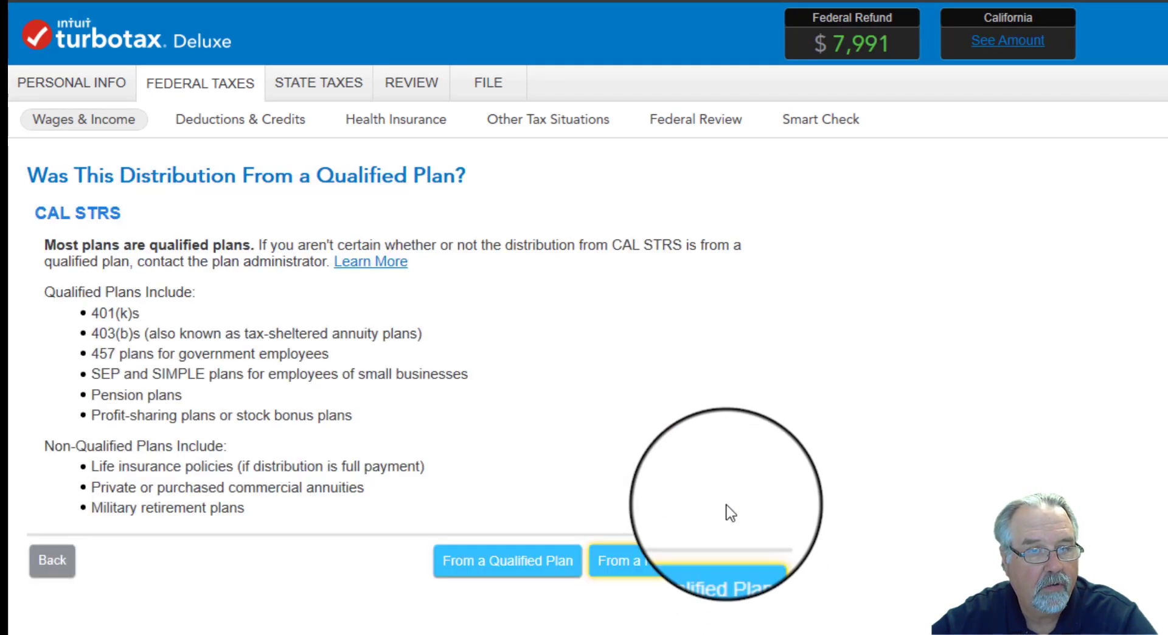
click(499, 572)
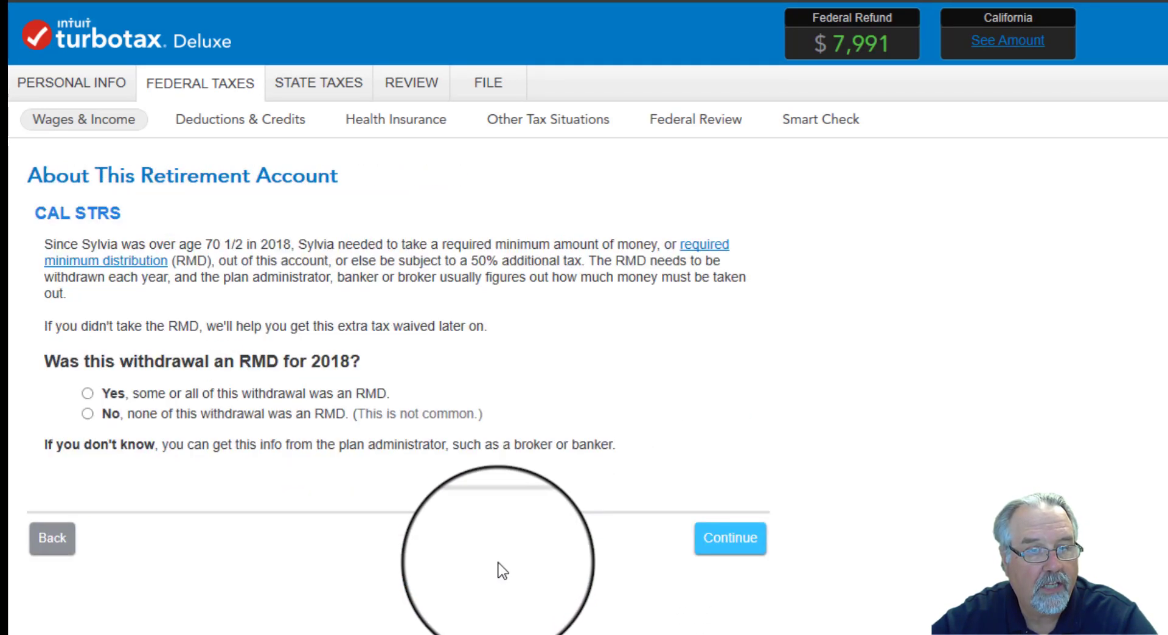
- Answer that none of the CAL STRS withdrawal was an RMD and that the money was not moved to another retirement account
click(88, 414)
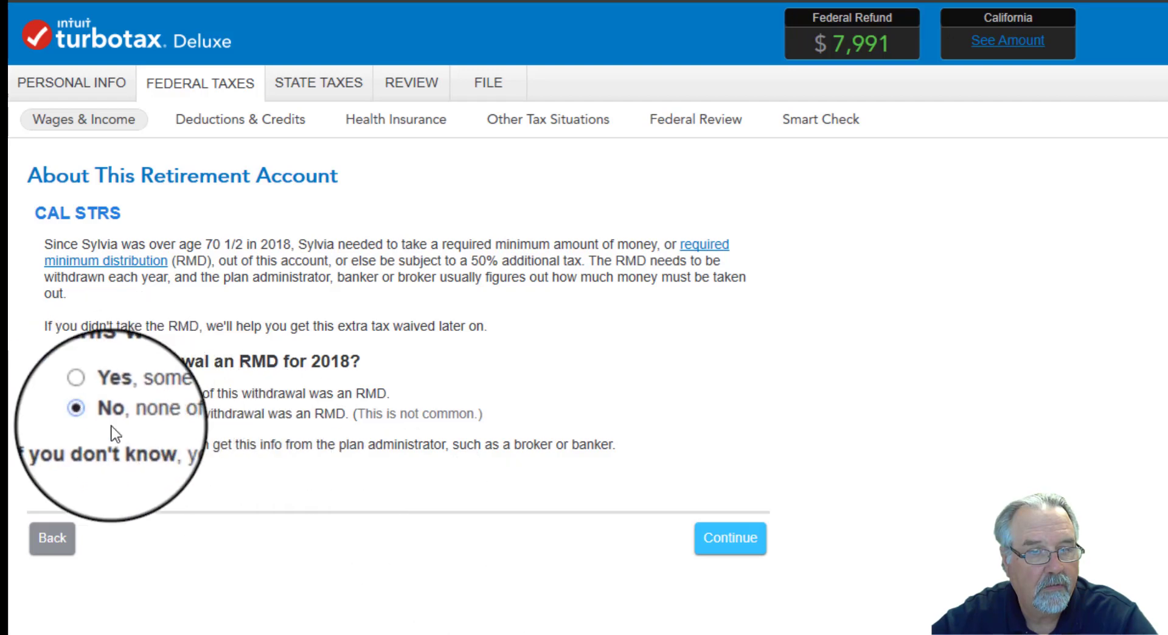
click(735, 549)
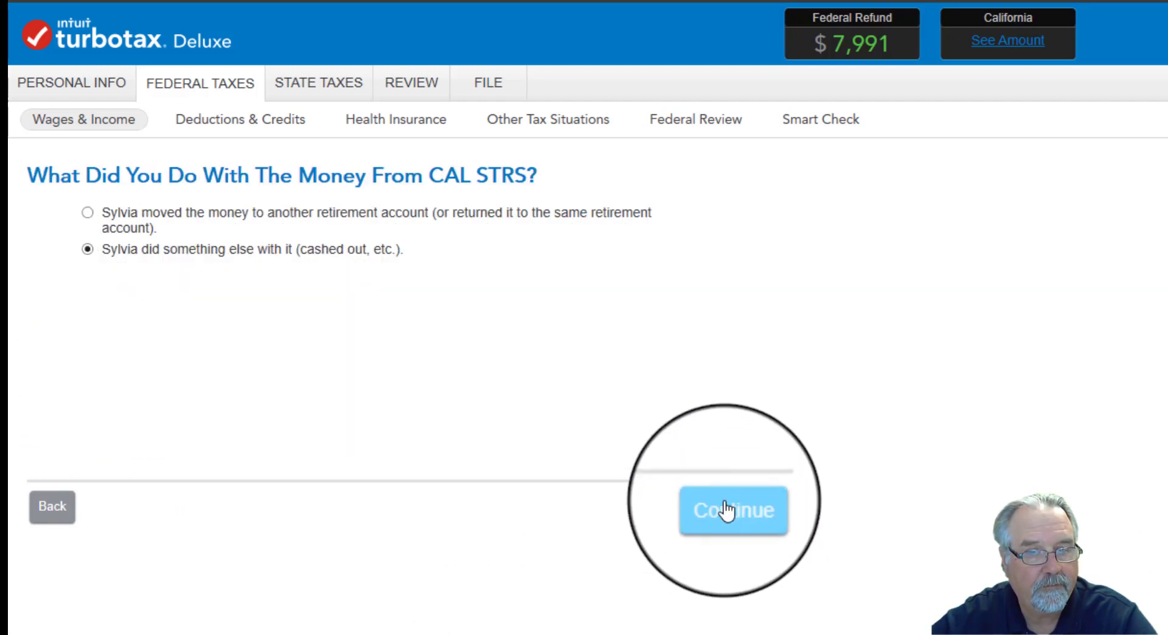
click(727, 518)
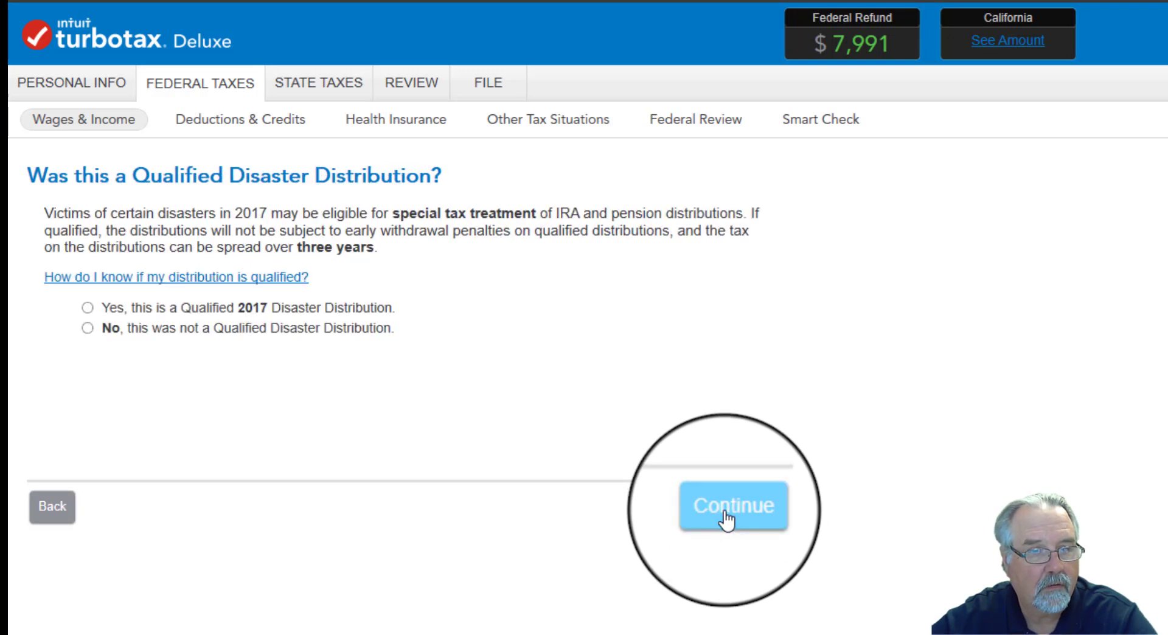
- Answer No for CAL STRS to both the Qualified Disaster Distribution and the main home in a disaster area questions
click(87, 328)
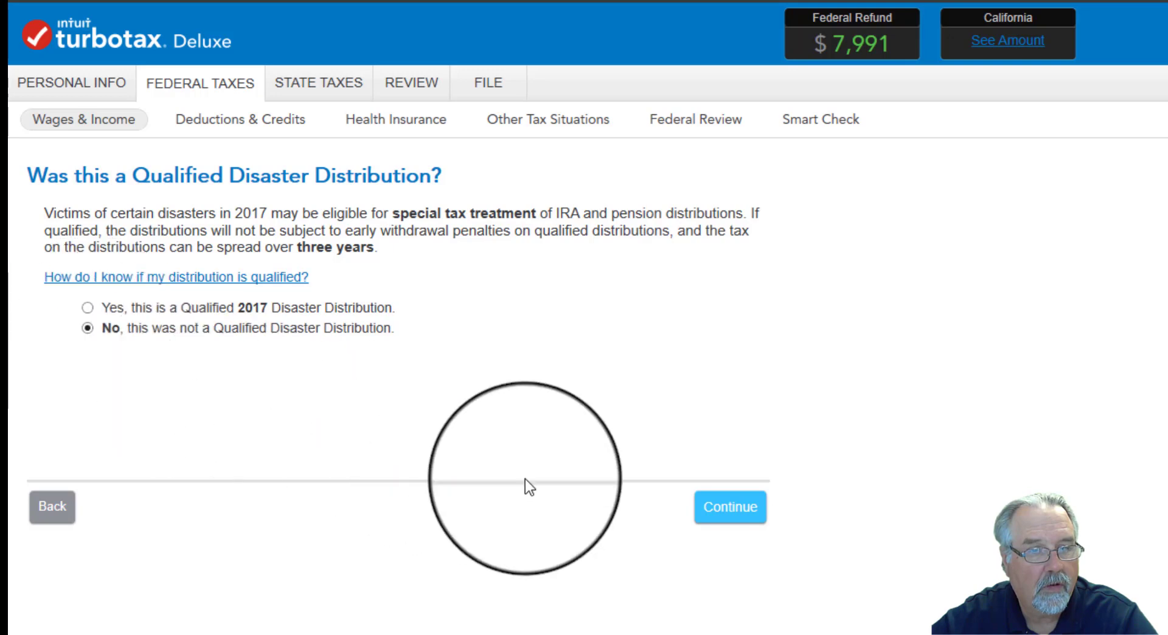
click(727, 510)
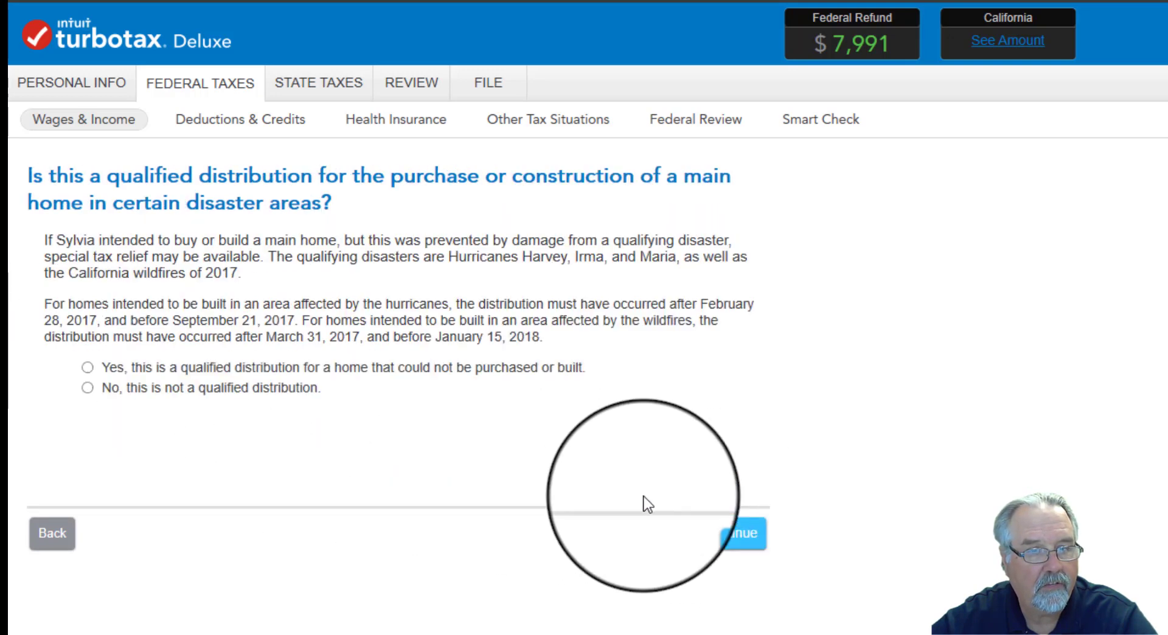
click(86, 387)
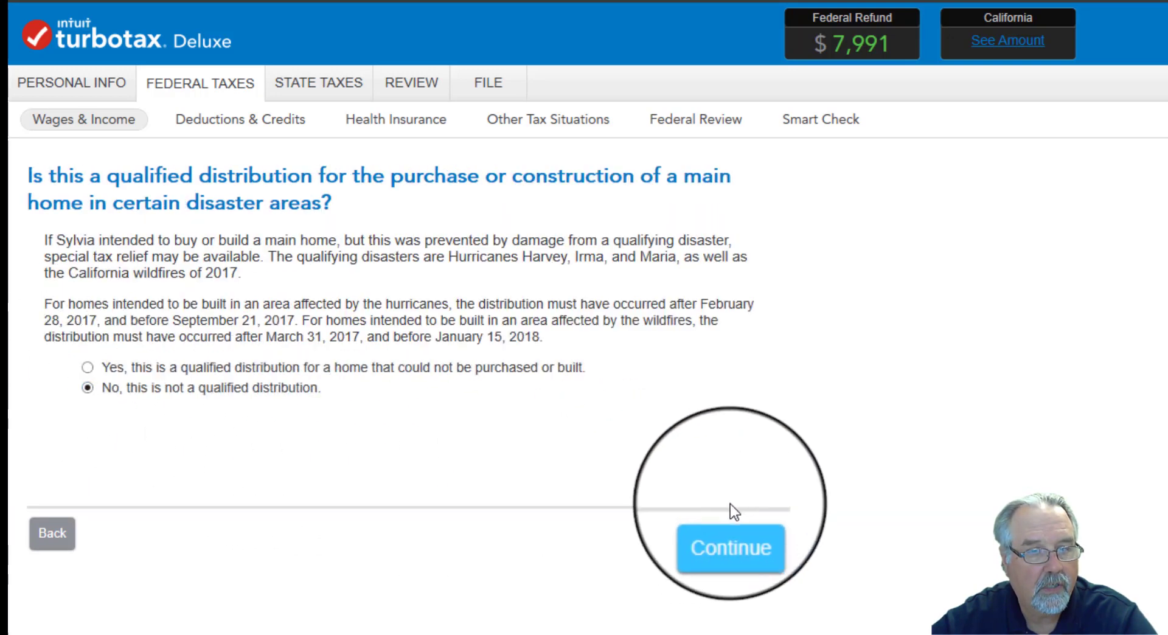
click(727, 532)
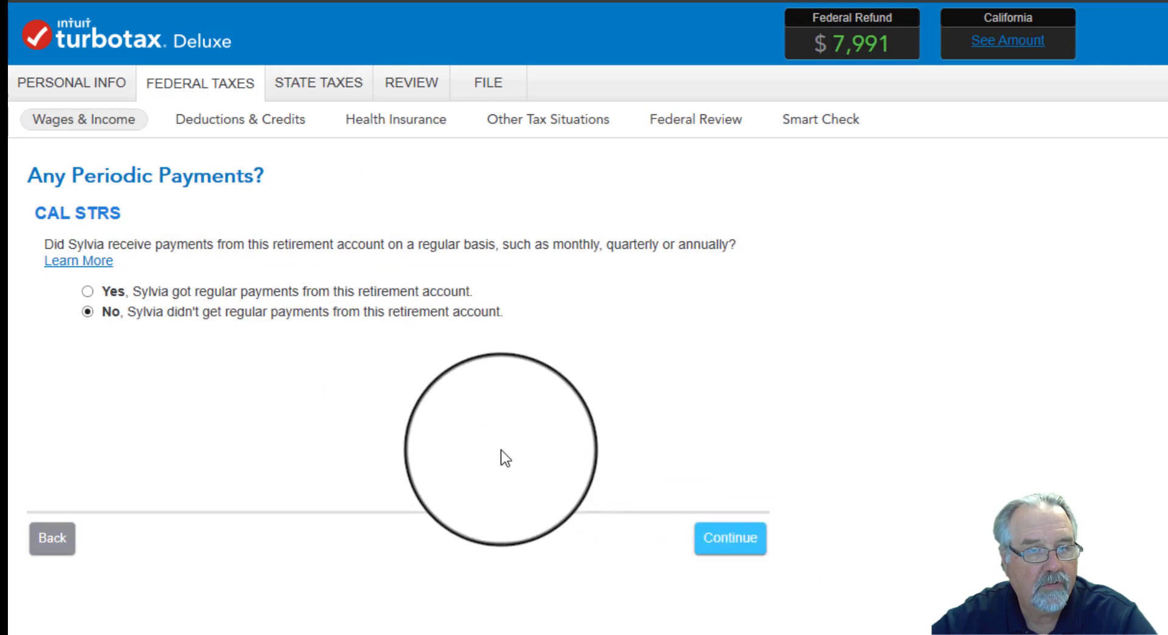
- Report regular payments from CAL STRS that began in 2017 or a prior year, with box 2a used as the taxable amount
click(89, 293)
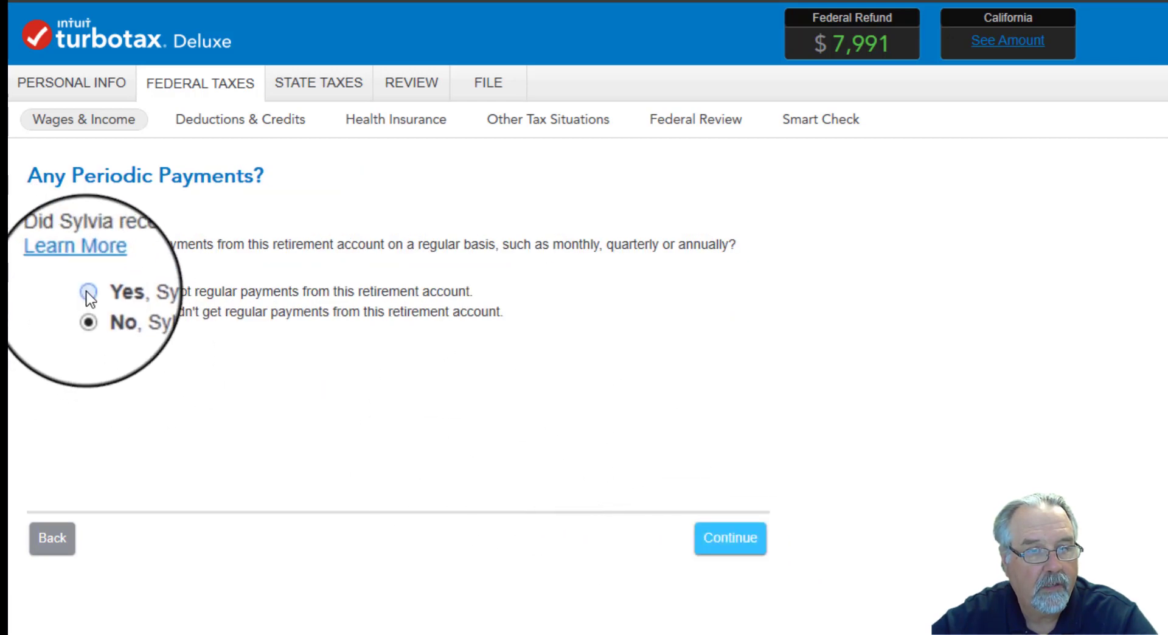
click(733, 555)
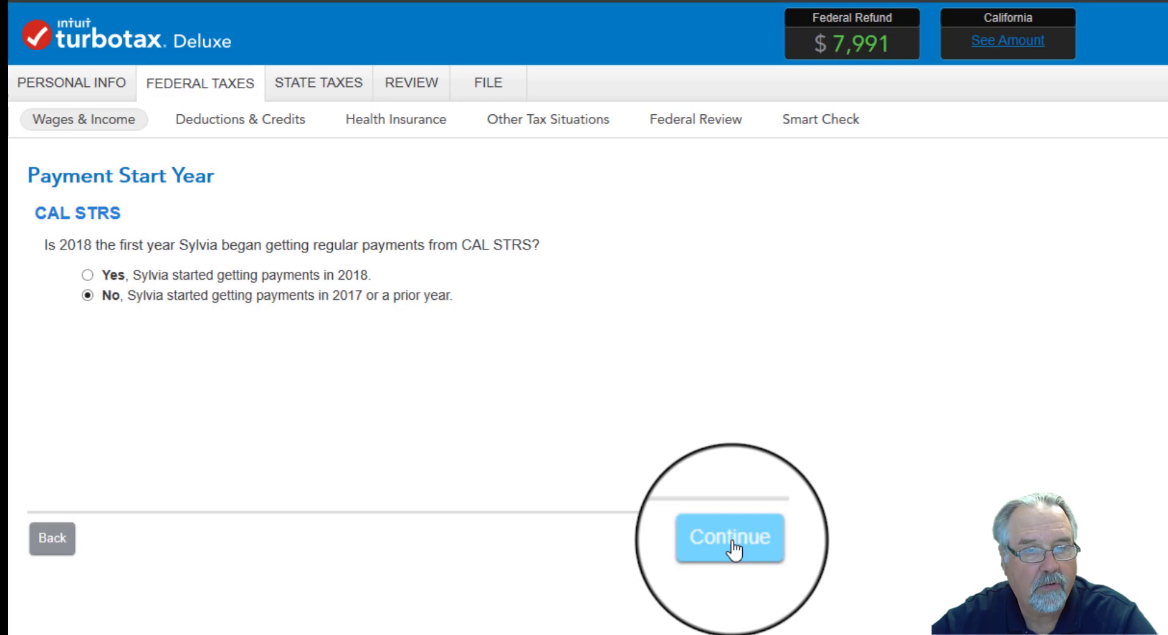
click(734, 550)
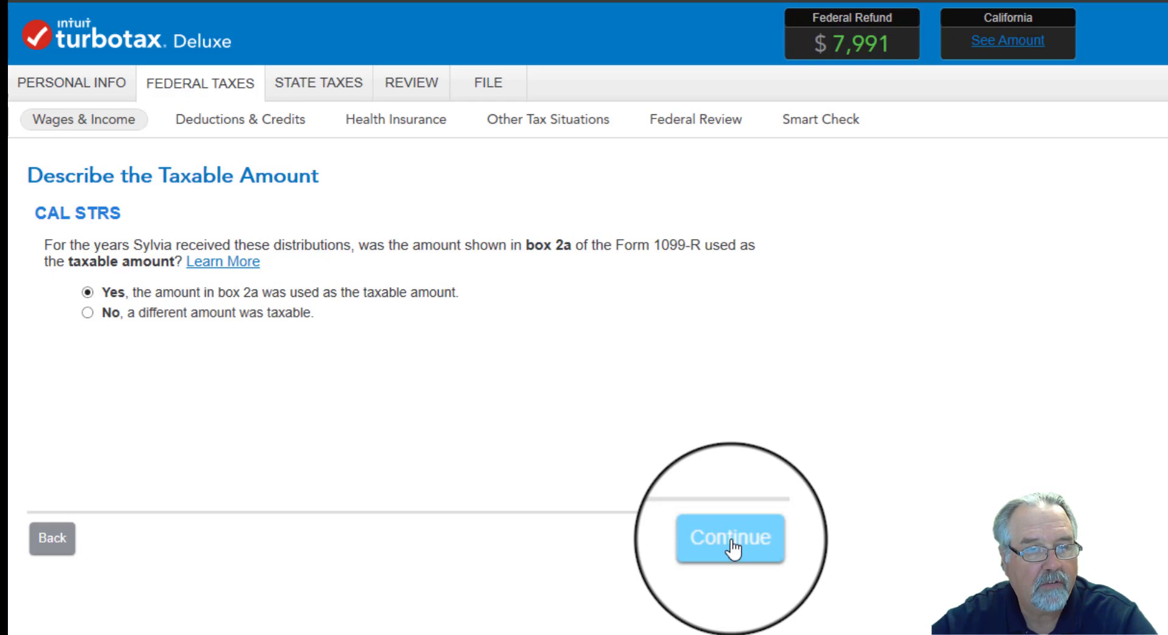
click(733, 550)
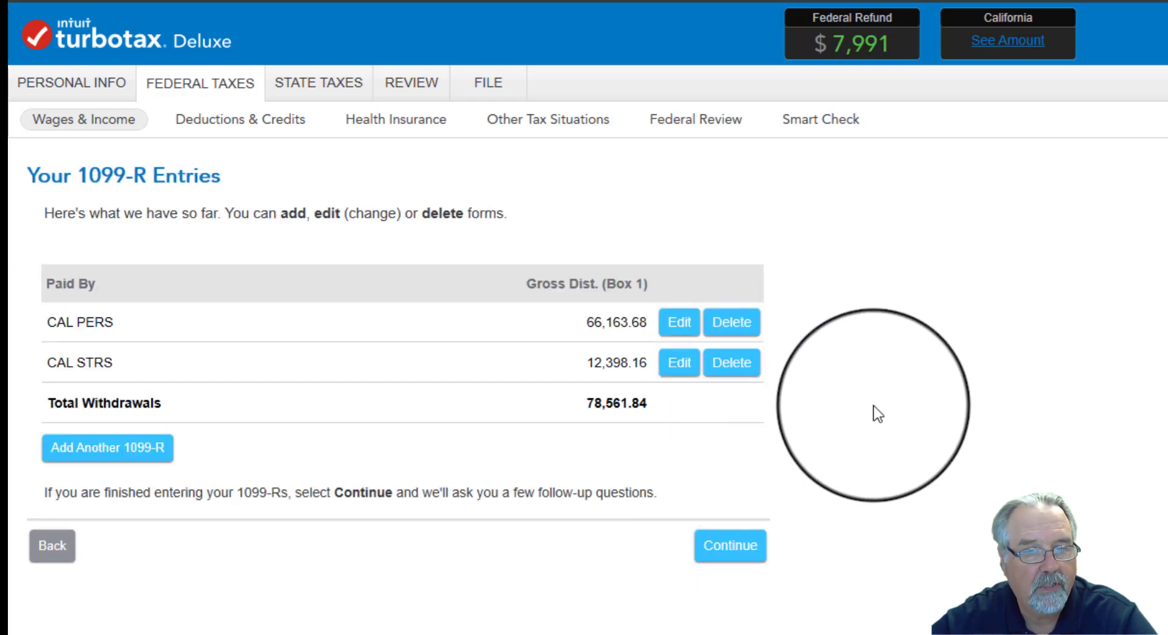